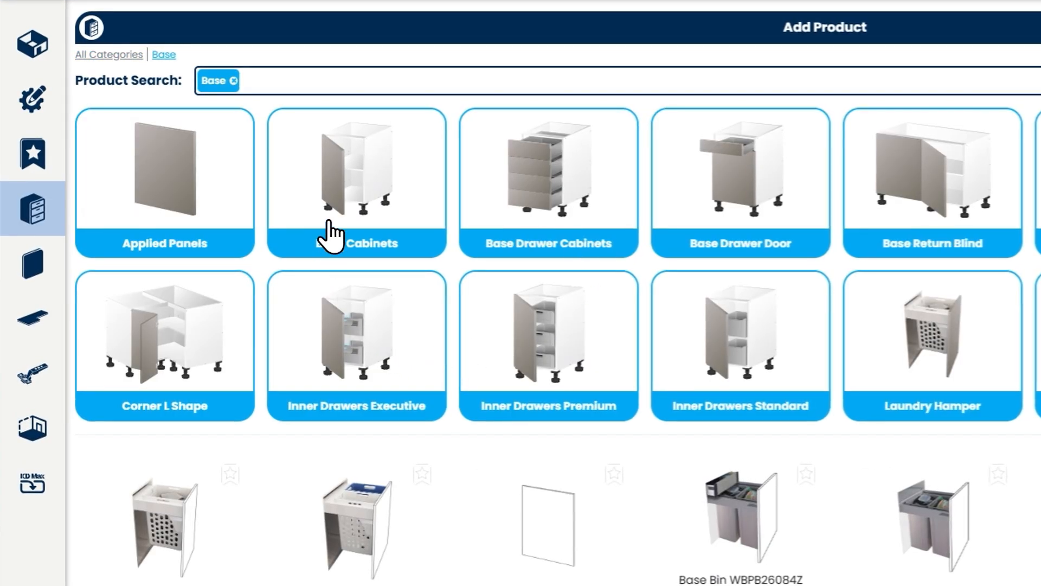
# - Start adding a Base Left Hang Door product from Base Cabinets within the Base category
pyautogui.click(334, 199)
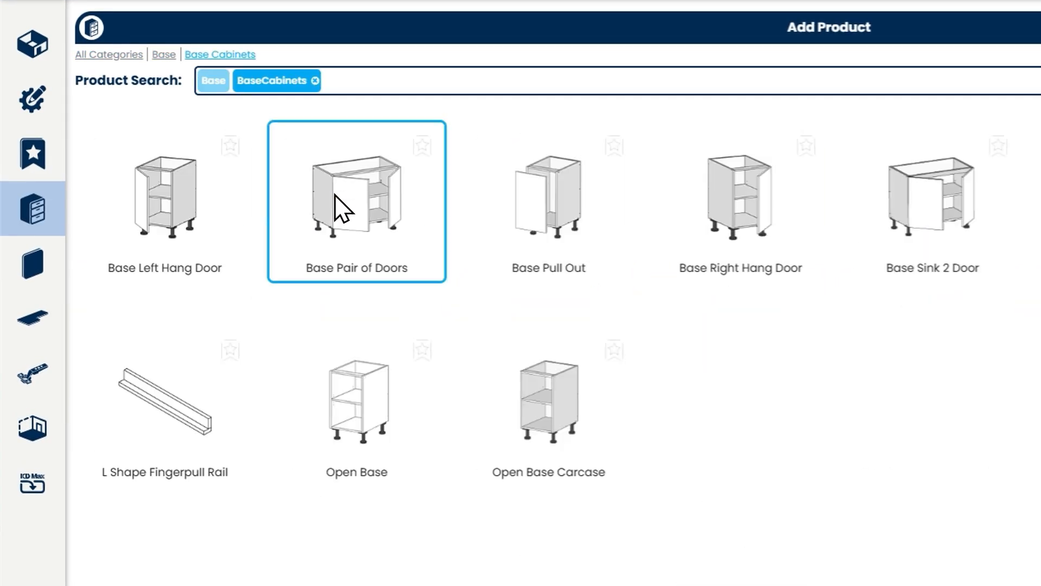
pyautogui.click(179, 209)
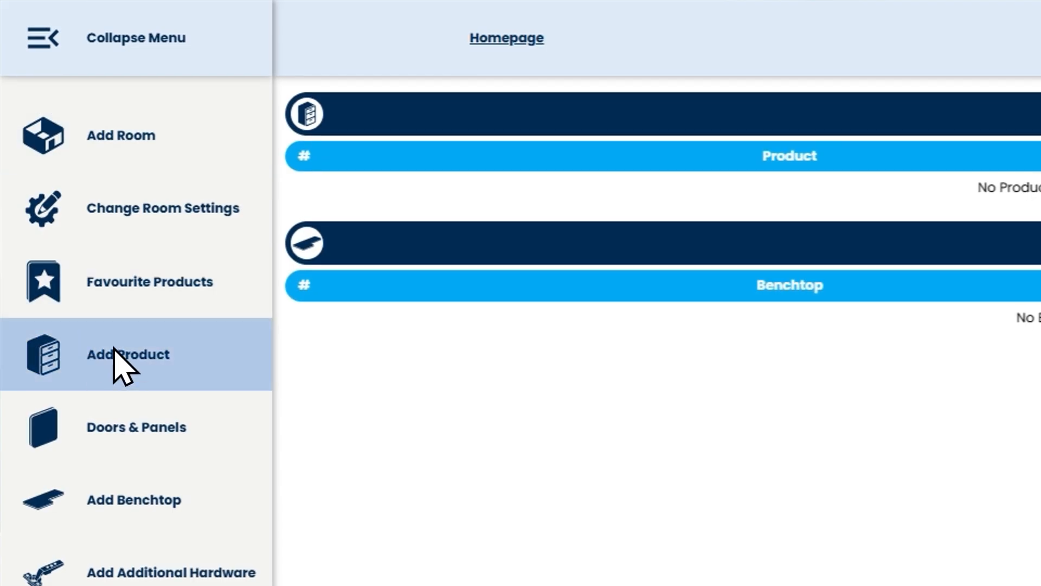
pyautogui.click(91, 349)
pyautogui.click(101, 47)
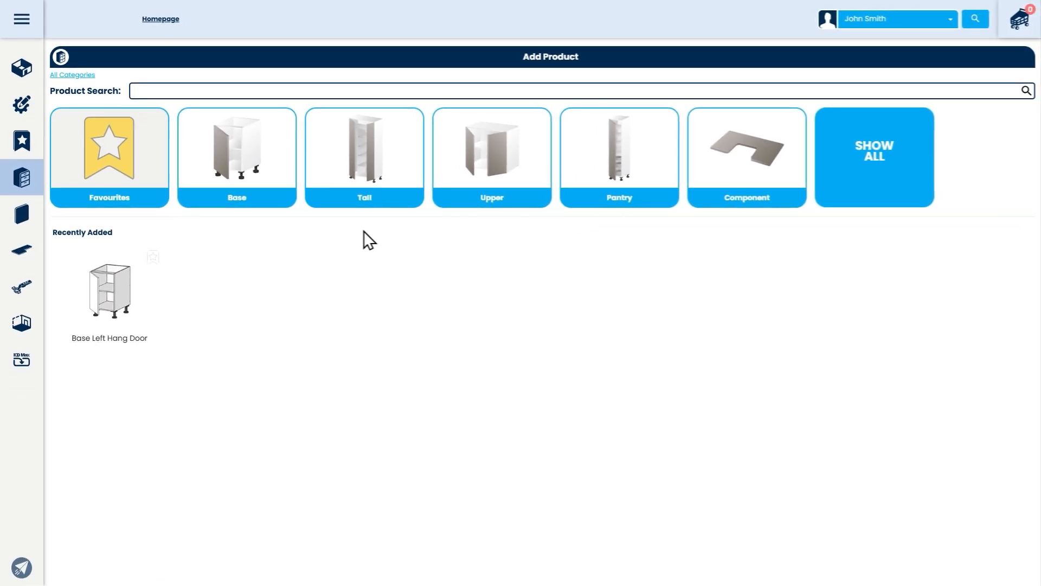
pyautogui.click(237, 174)
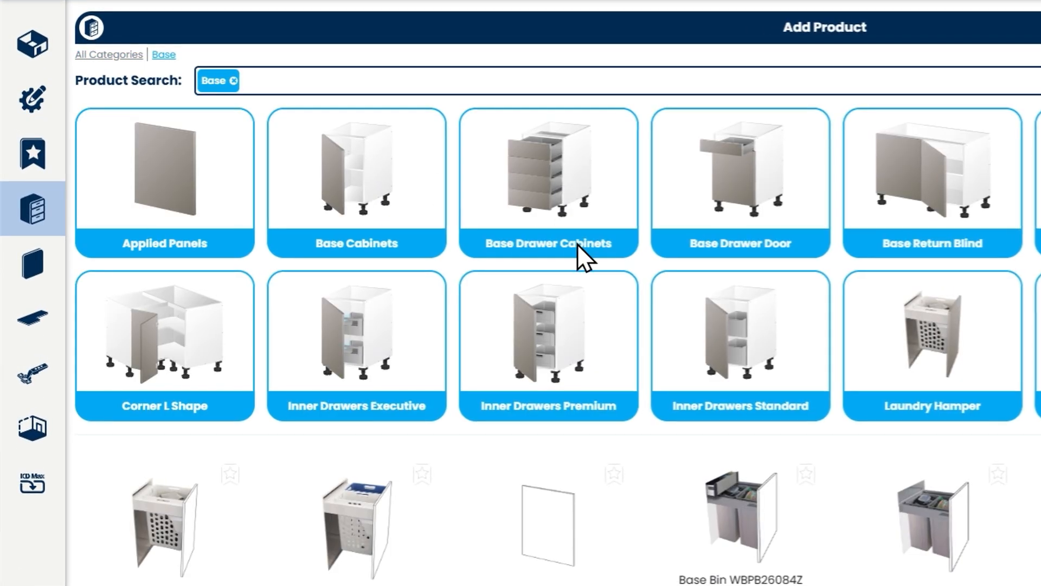
pyautogui.click(333, 200)
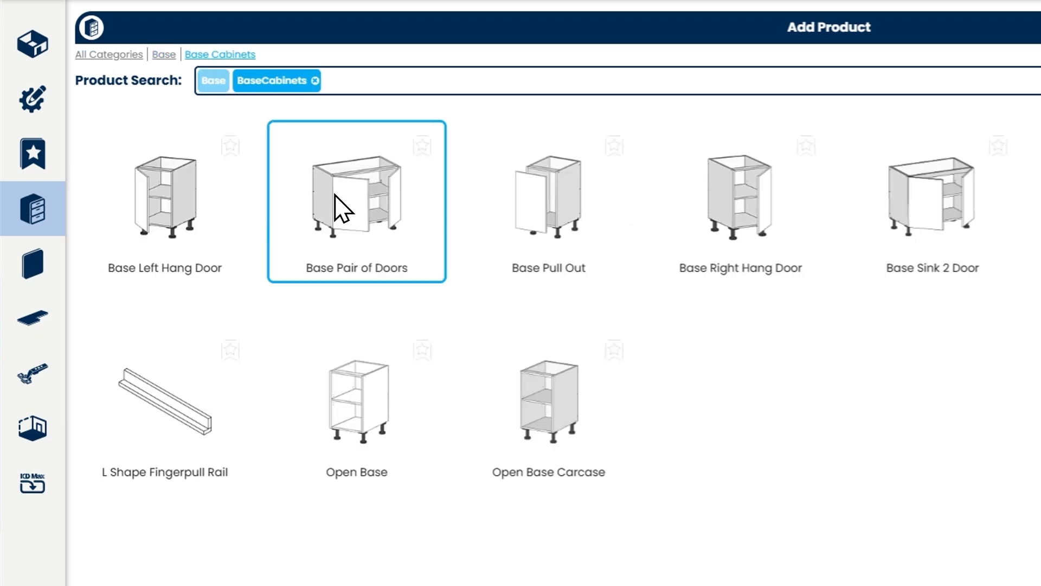
pyautogui.click(177, 209)
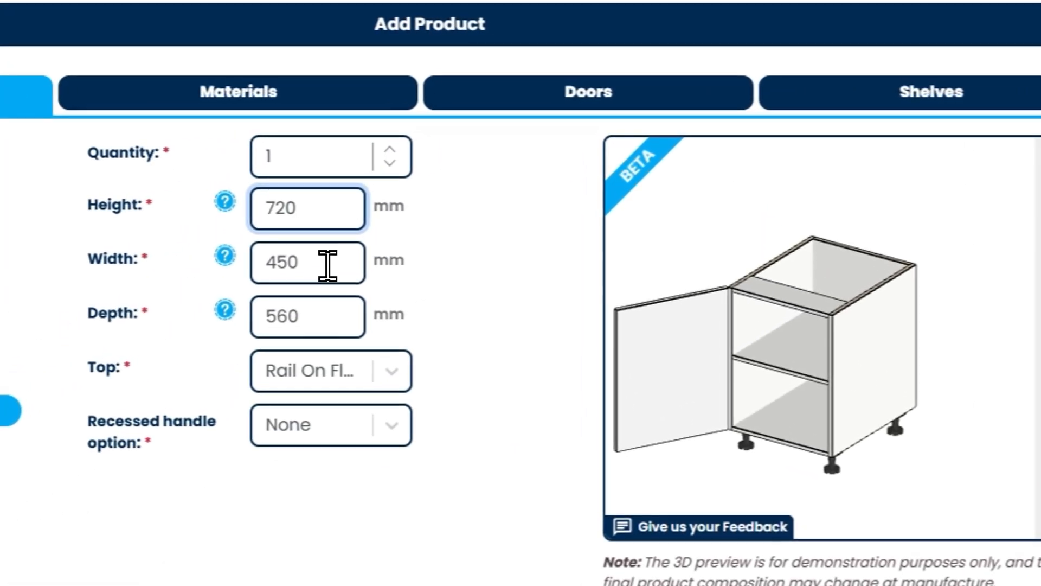
# - Set the cabinet's width to 500 mm
pyautogui.moveTo(494, 176); pyautogui.dragTo(479, 186)
pyautogui.doubleClick(291, 284)
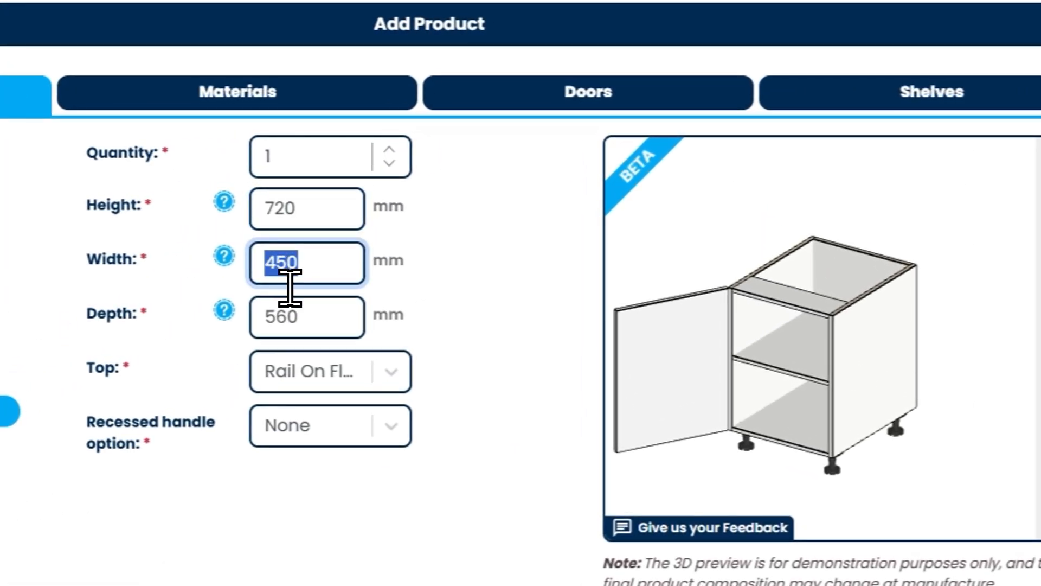
pyautogui.write('5')
pyautogui.click(331, 328)
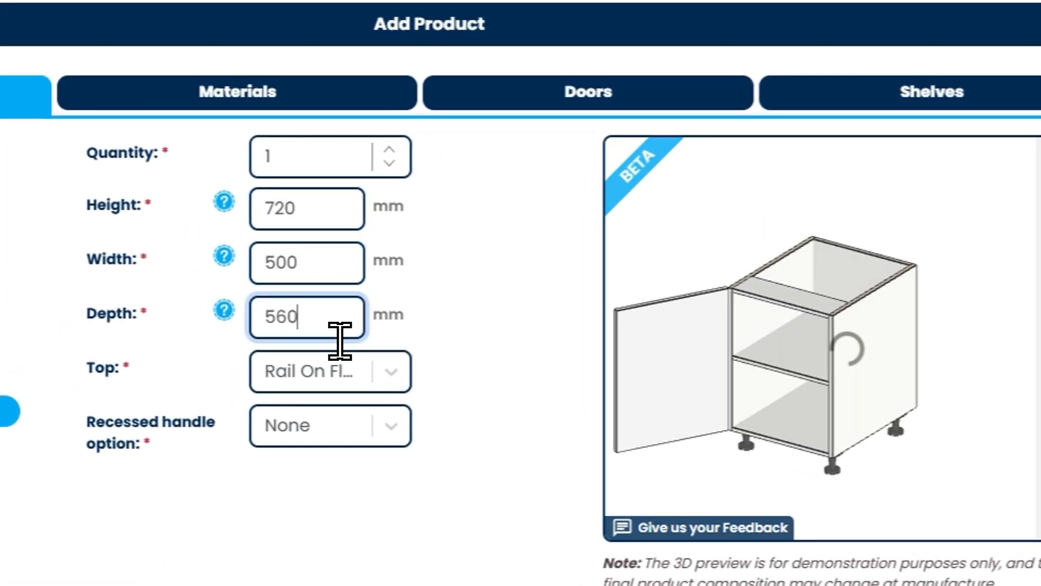
# - Consult the help information for carcase depth and set the cabinet's depth to 562 mm
pyautogui.moveTo(733, 376); pyautogui.dragTo(686, 400)
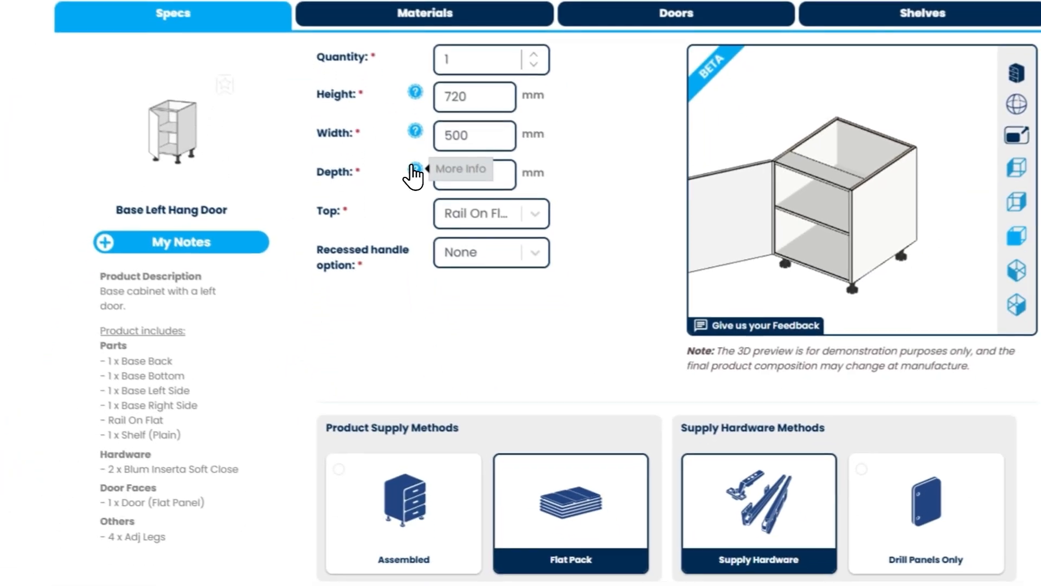
pyautogui.click(432, 233)
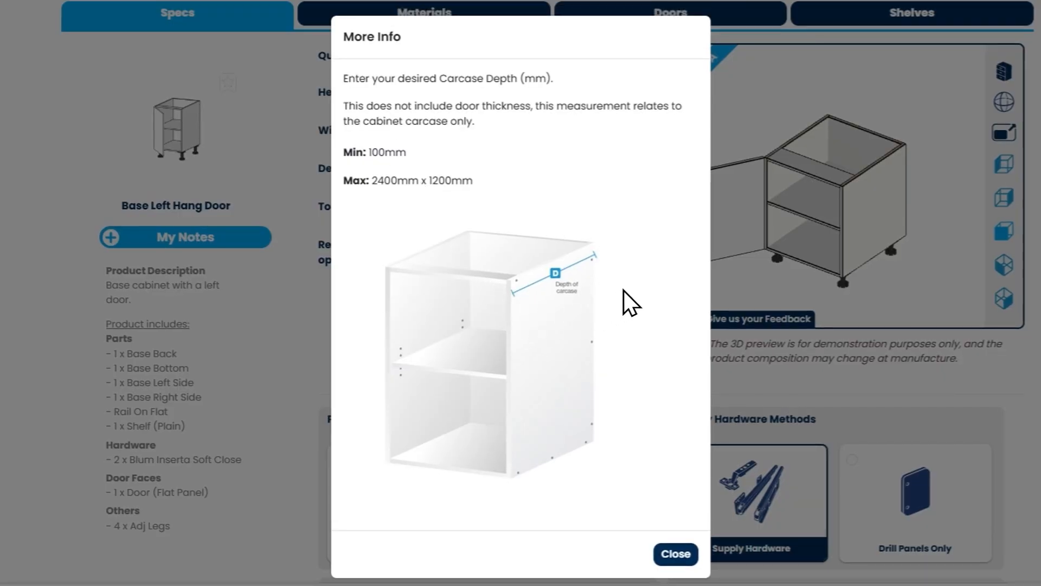
pyautogui.click(677, 553)
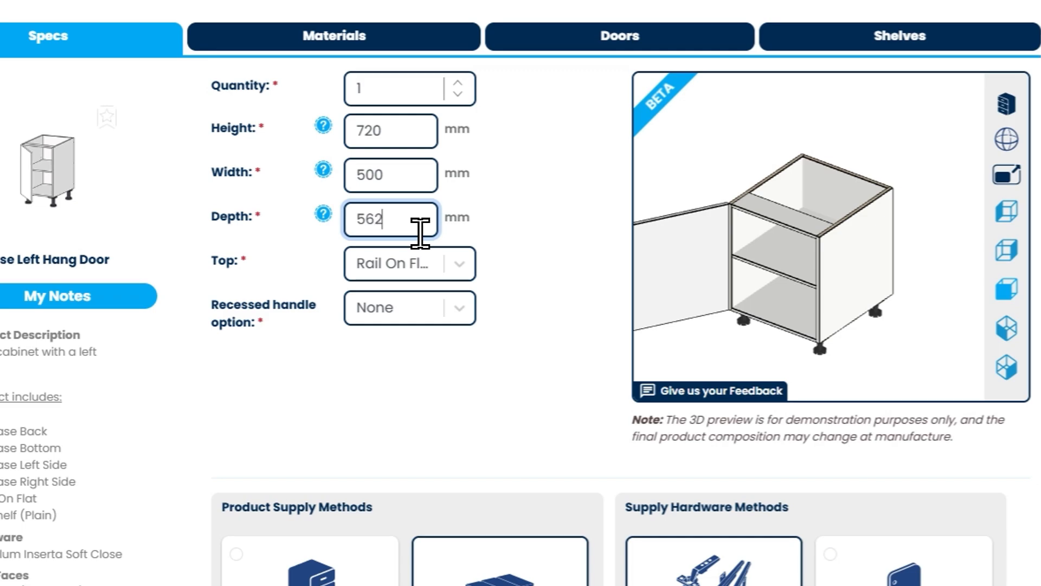
# - Set the cabinet's top to SolidTop and look through the recessed handle options, keeping None
pyautogui.click(461, 266)
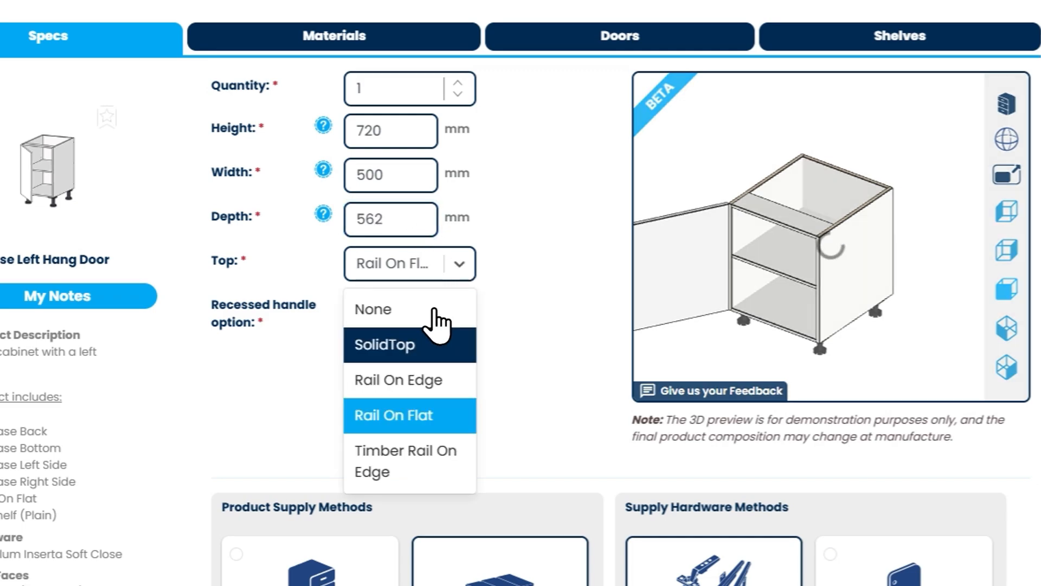
pyautogui.click(424, 337)
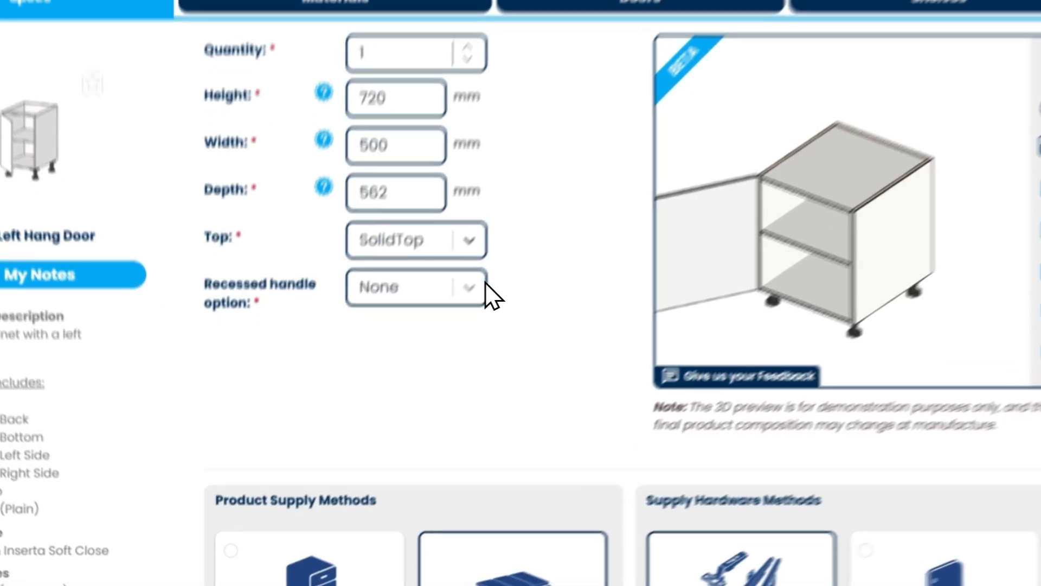
pyautogui.click(461, 309)
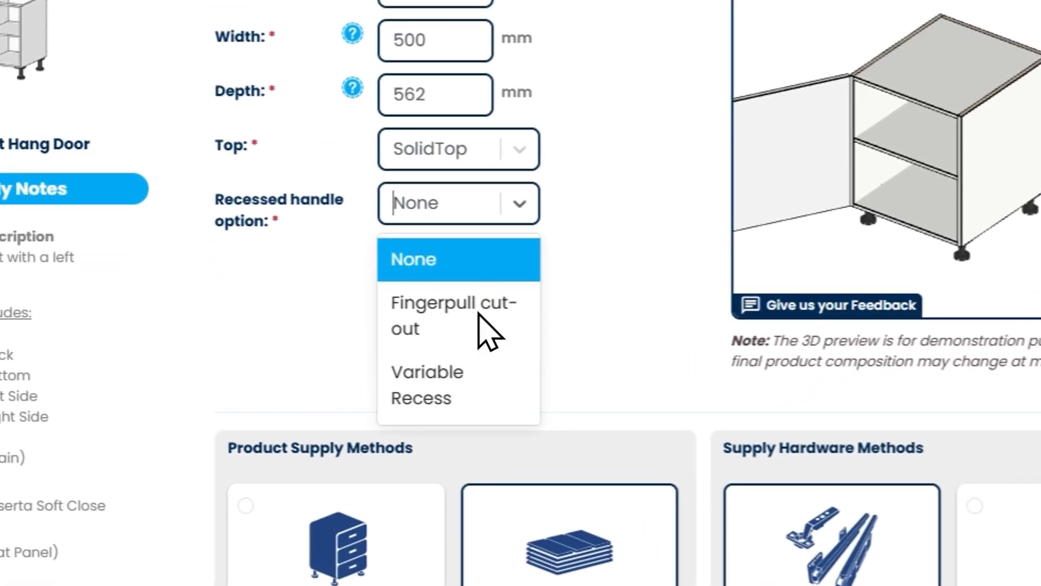
pyautogui.click(519, 205)
# - Try the Assembled product supply method and switch back to Flat Pack
pyautogui.scroll(-5, 526, 217)
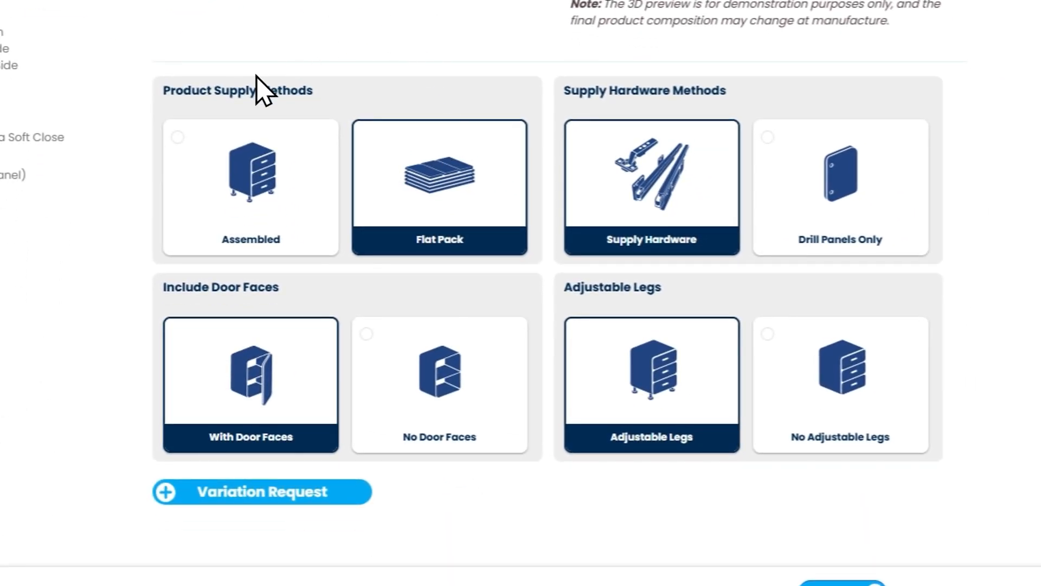
pyautogui.click(219, 217)
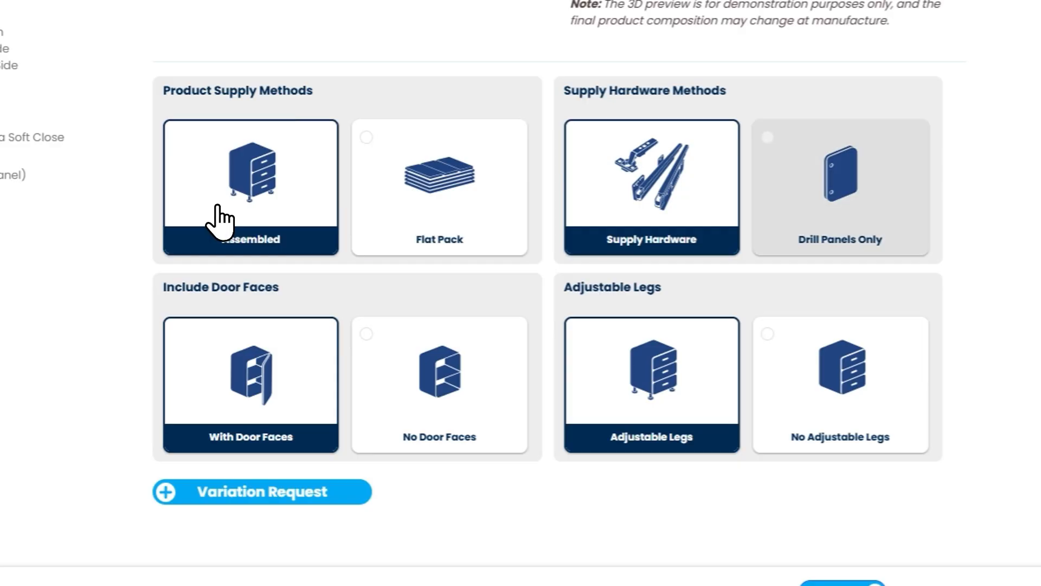
pyautogui.click(413, 217)
pyautogui.click(271, 201)
pyautogui.click(437, 206)
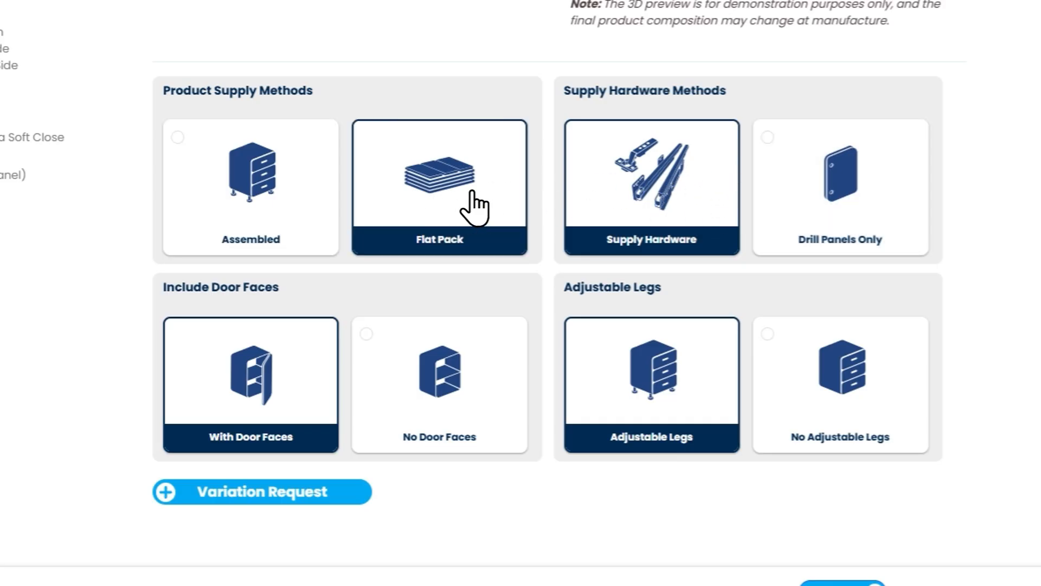
# - Try Drill Panels Only and No Adjustable Legs, then restore Supply Hardware and Adjustable Legs
pyautogui.click(836, 211)
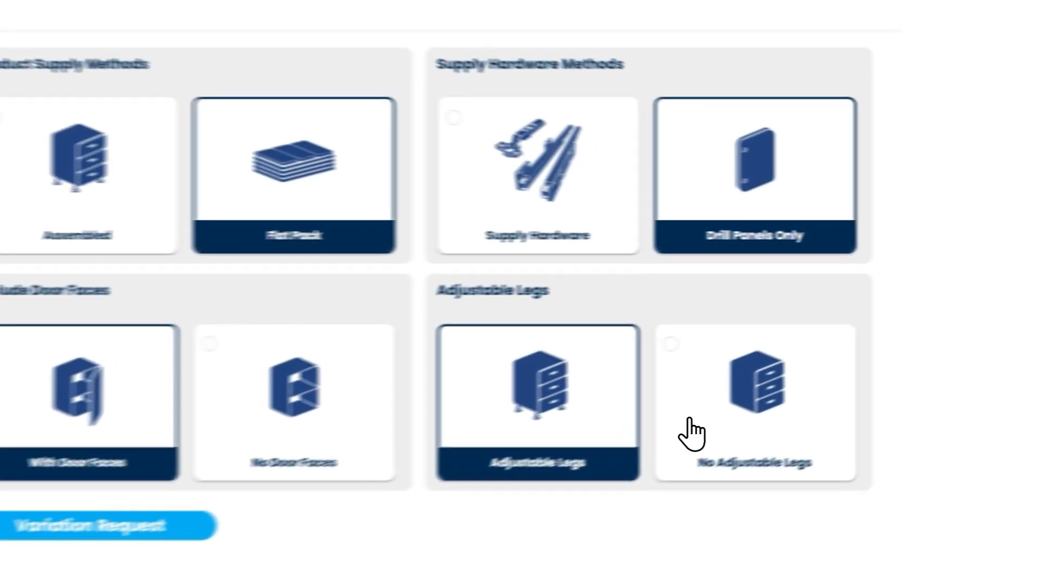
pyautogui.click(786, 401)
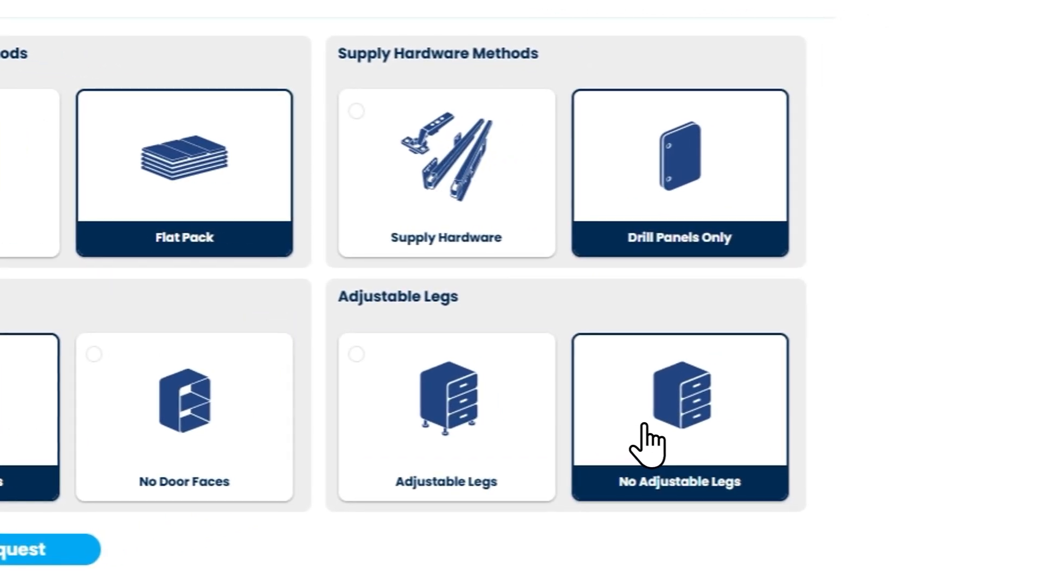
pyautogui.click(461, 455)
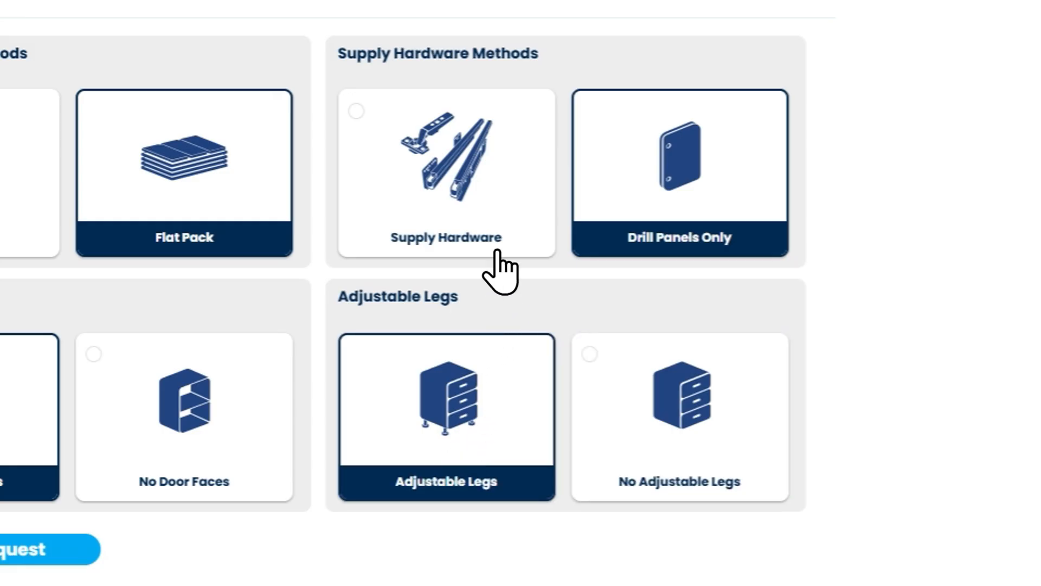
pyautogui.click(378, 155)
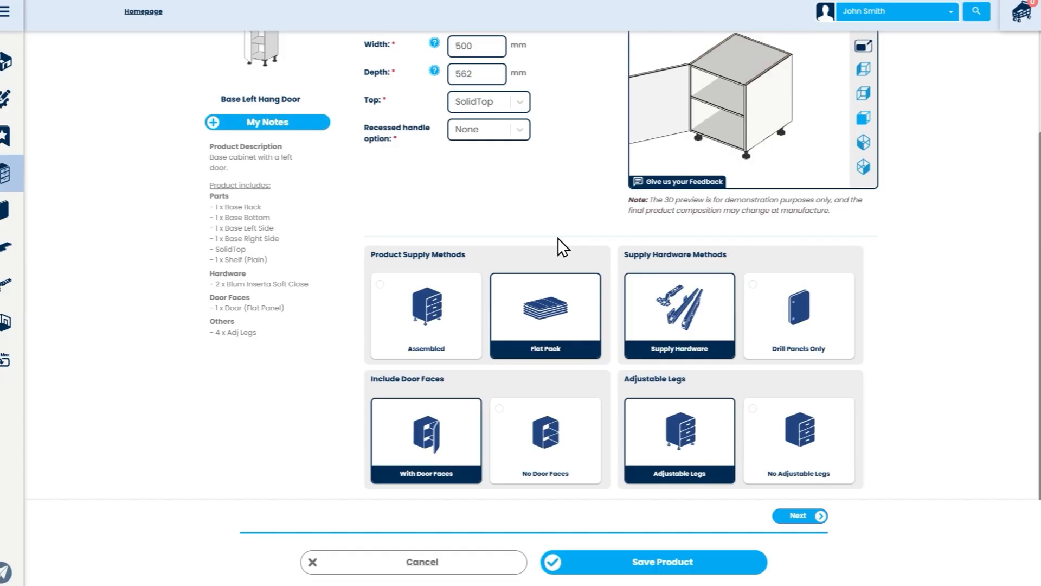
# - Search the exterior materials for "18mm polytec" and choose Adriatic Venette - 18.5mm Polytec MR MDF
pyautogui.scroll(4, 558, 237)
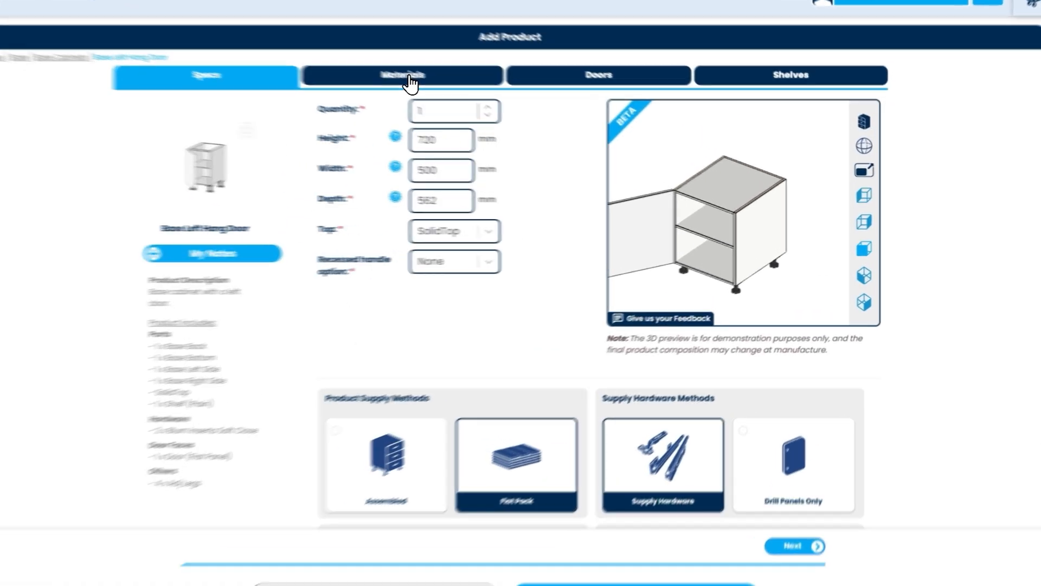
pyautogui.click(461, 91)
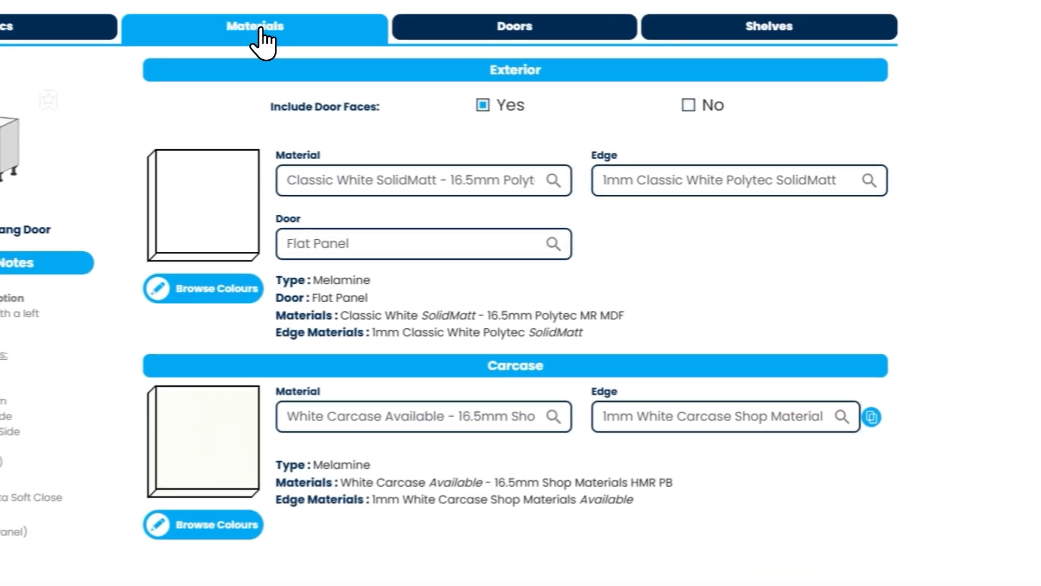
pyautogui.click(324, 180)
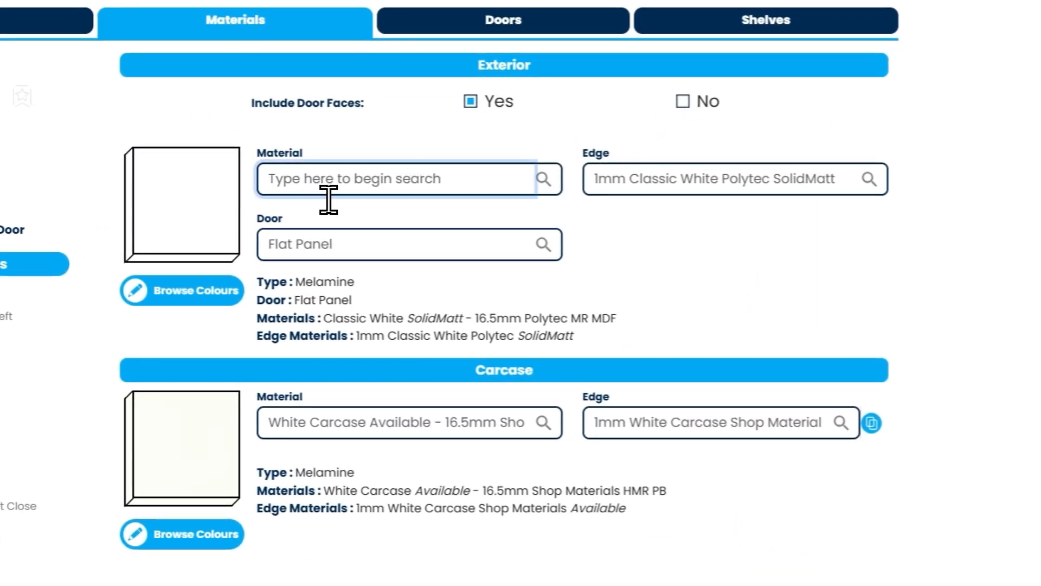
pyautogui.write('18mm polytec')
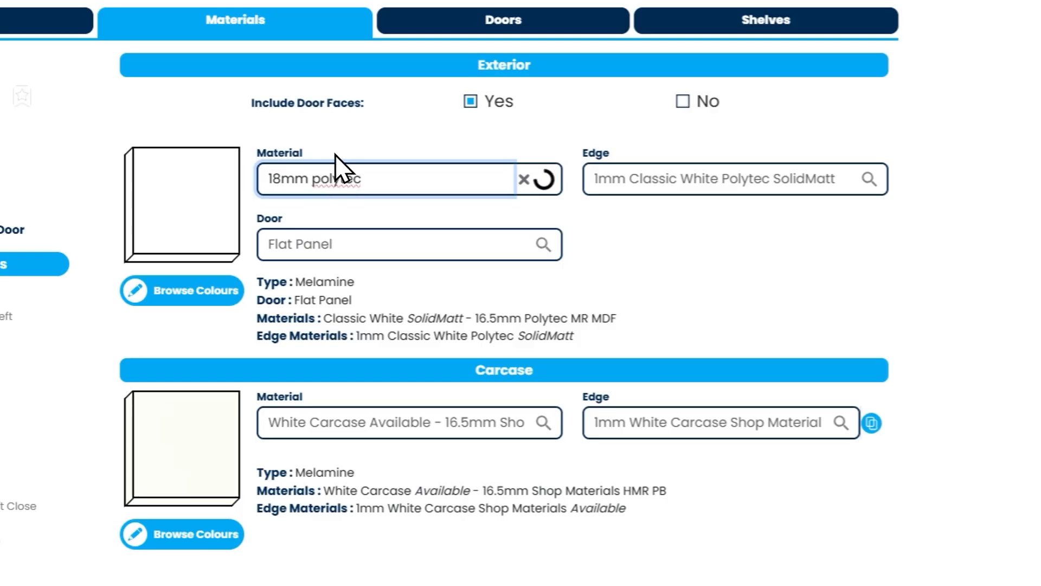
pyautogui.click(347, 232)
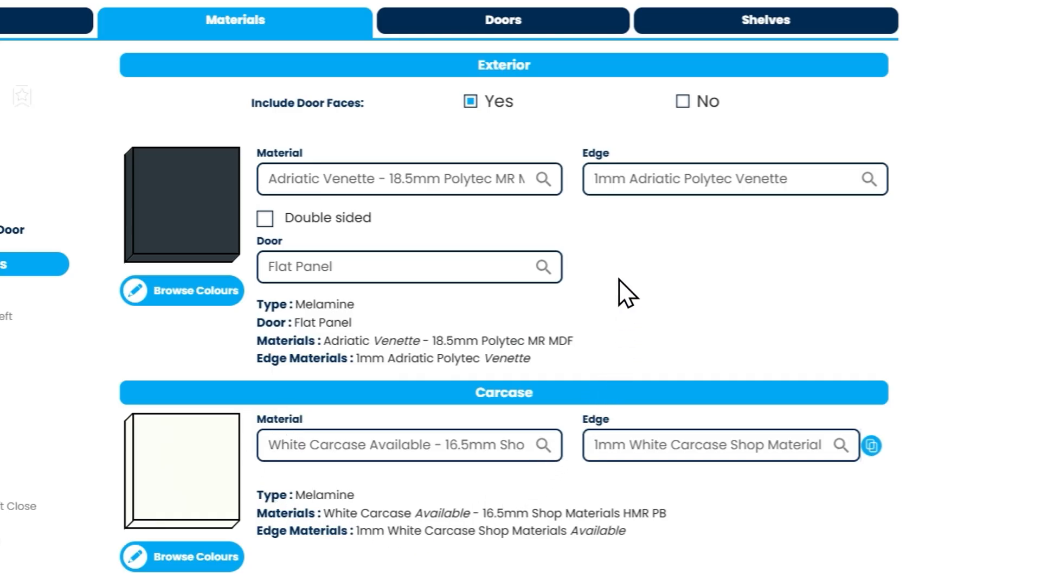
# - Review the door's hinge series options and the help information for its top margin
pyautogui.click(519, 22)
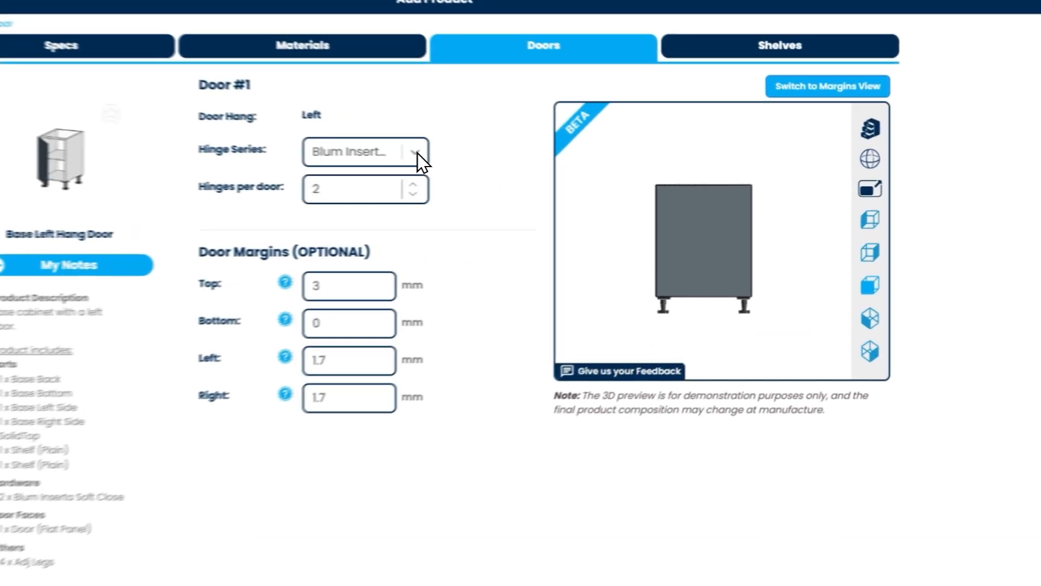
pyautogui.click(541, 171)
pyautogui.click(449, 196)
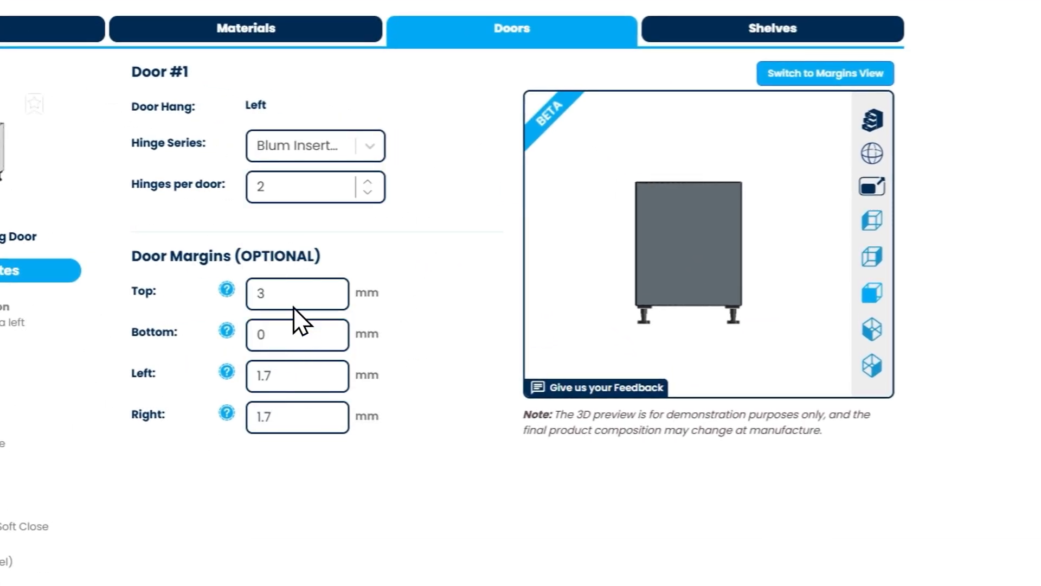
pyautogui.click(226, 288)
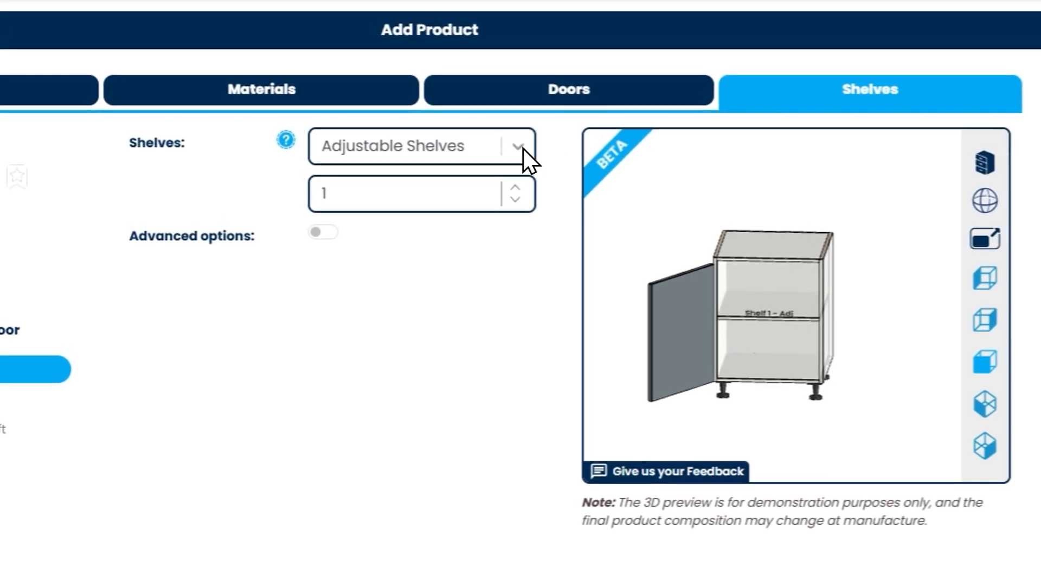
# - Try Fixed Shelves for the cabinet and switch back to Adjustable Shelves
pyautogui.click(521, 147)
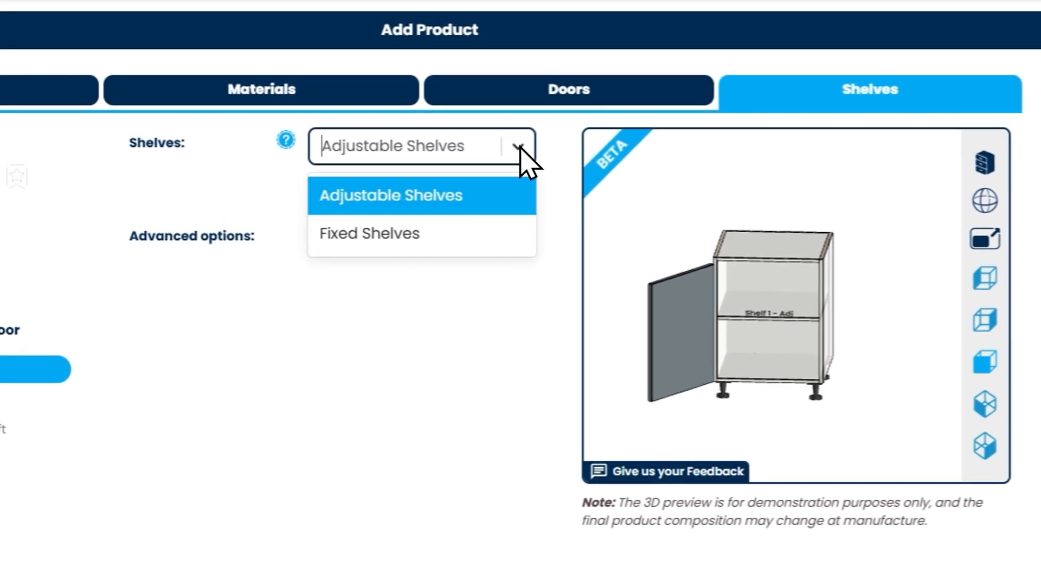
pyautogui.click(435, 232)
pyautogui.click(497, 162)
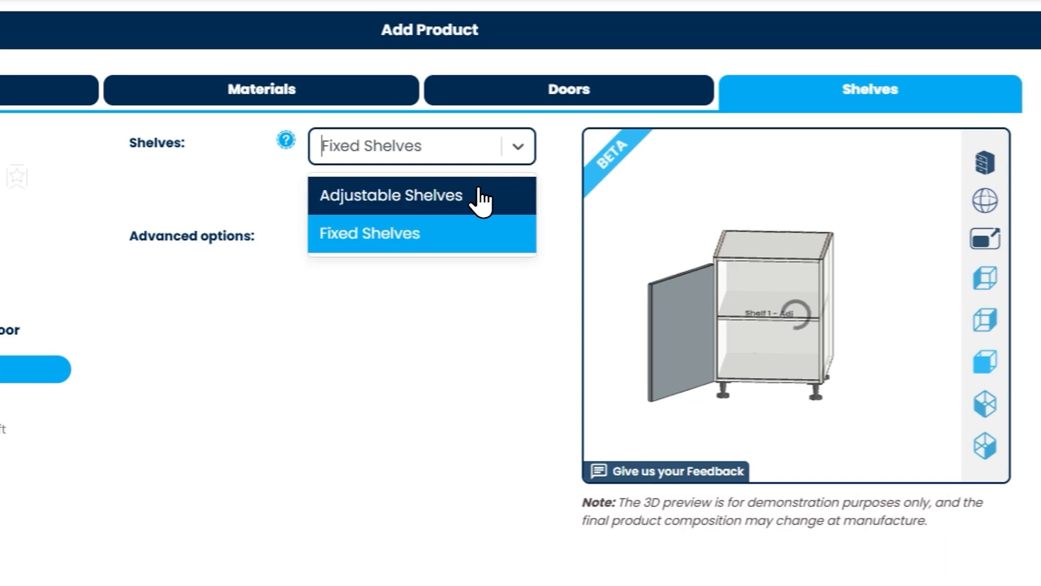
pyautogui.click(477, 195)
# - Set the number of adjustable shelves to 3 and enable the advanced shelf options
pyautogui.click(511, 186)
pyautogui.click(511, 187)
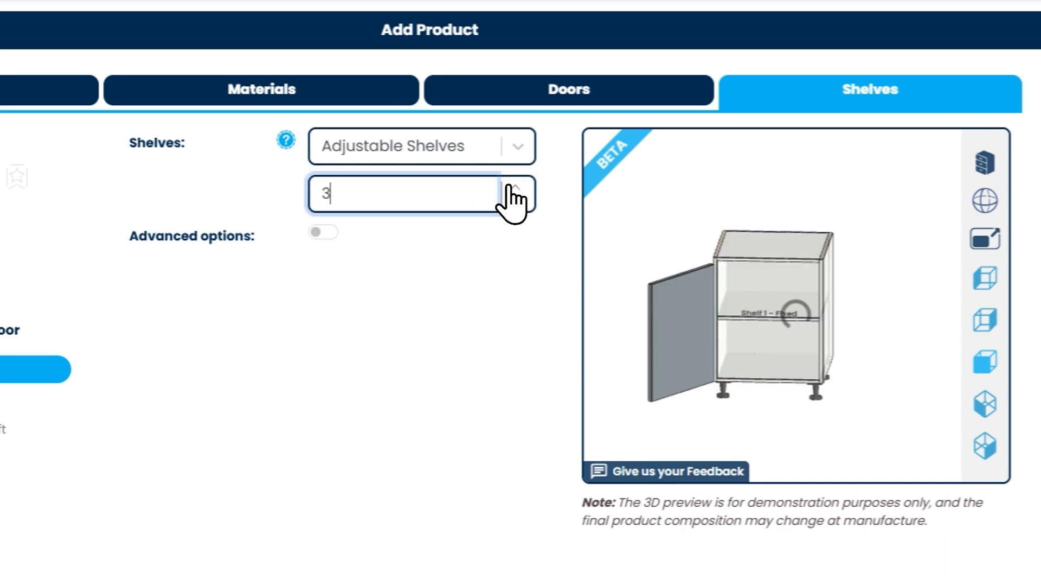
pyautogui.click(320, 232)
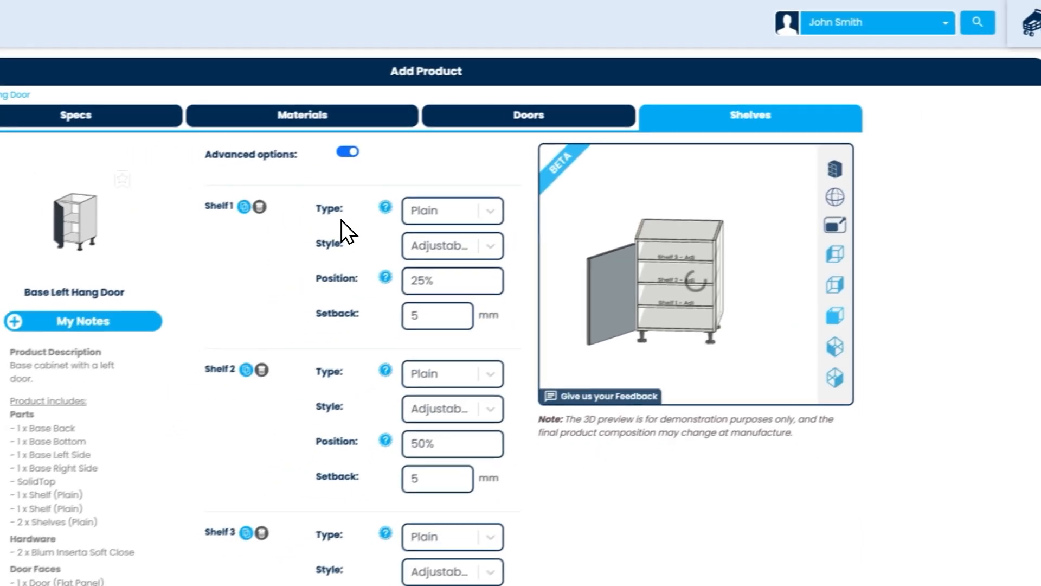
# - Convert the positions of the three shelves from percentages to millimetres
pyautogui.scroll(-3, 347, 220)
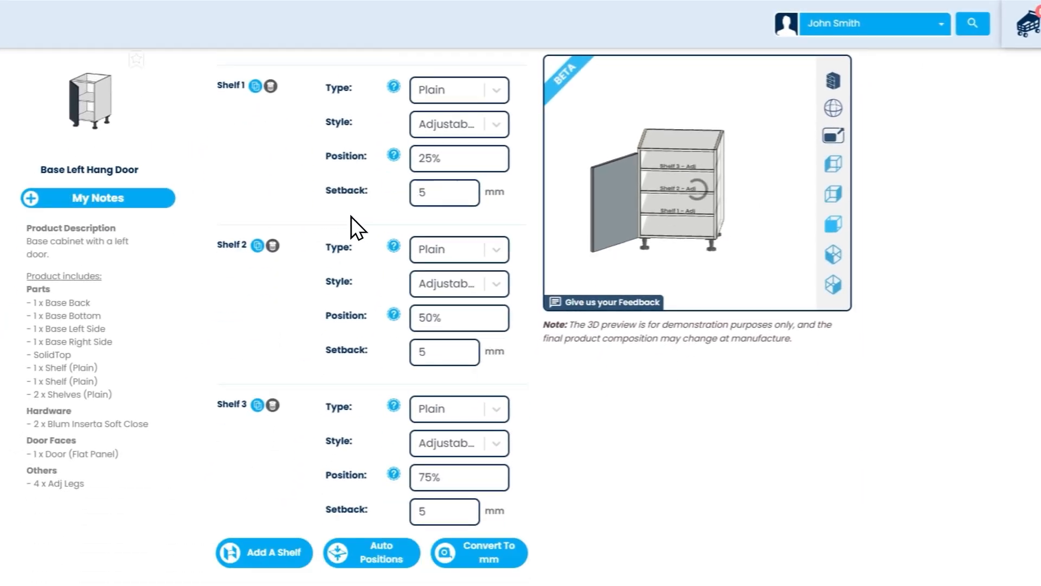
pyautogui.click(456, 482)
pyautogui.click(477, 550)
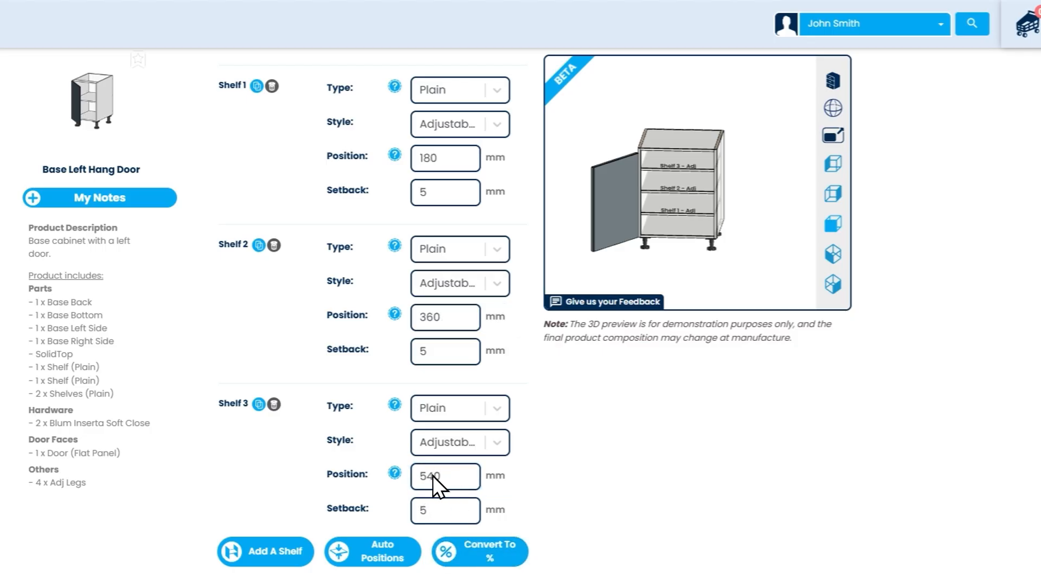
# - Set Shelf 3 to the Fixed style and Shape type with a 45 mm setback
pyautogui.click(497, 442)
pyautogui.click(450, 503)
pyautogui.click(495, 409)
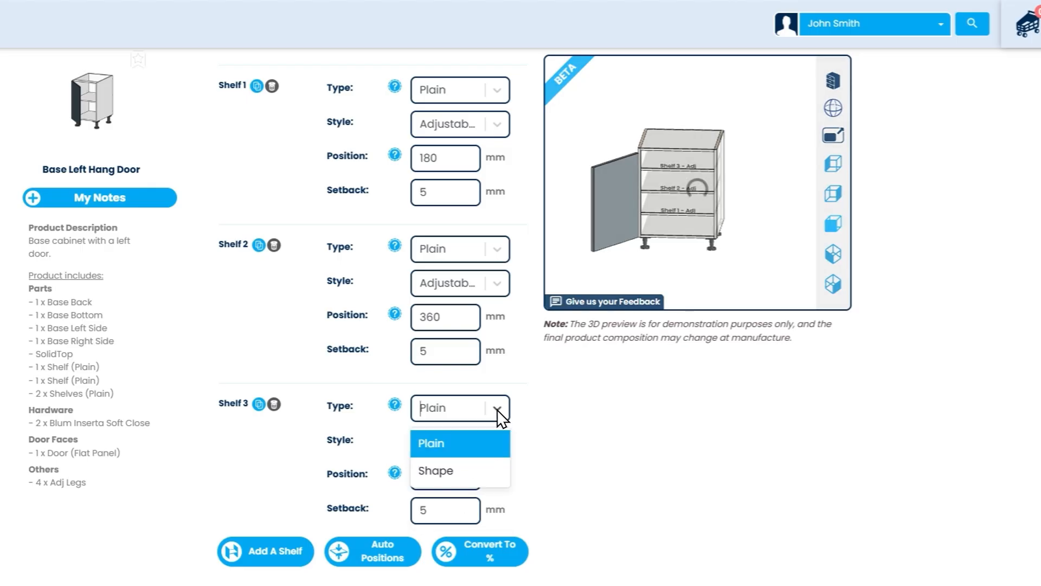
pyautogui.click(463, 469)
pyautogui.click(446, 516)
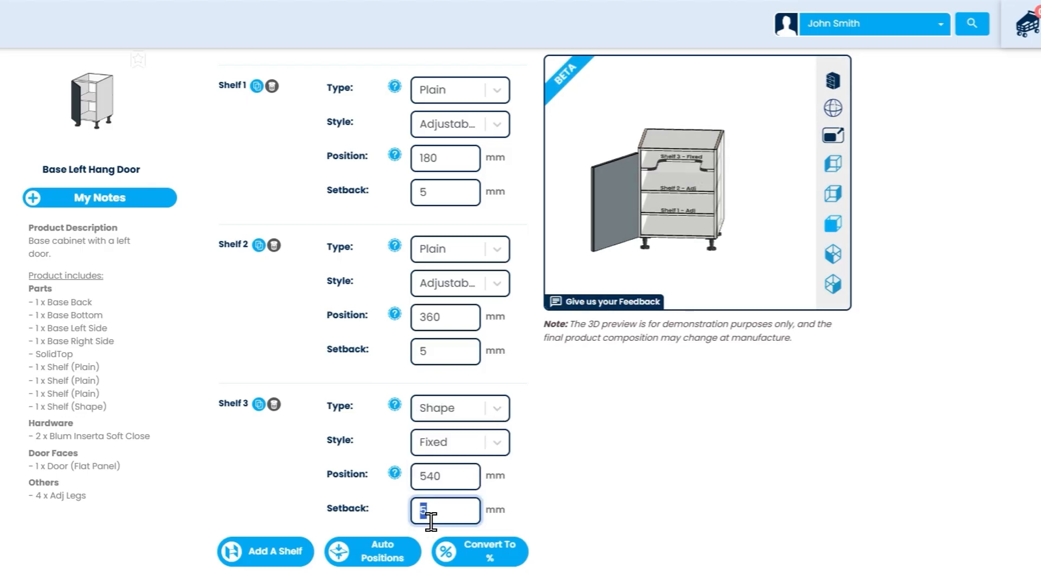
pyautogui.write('45')
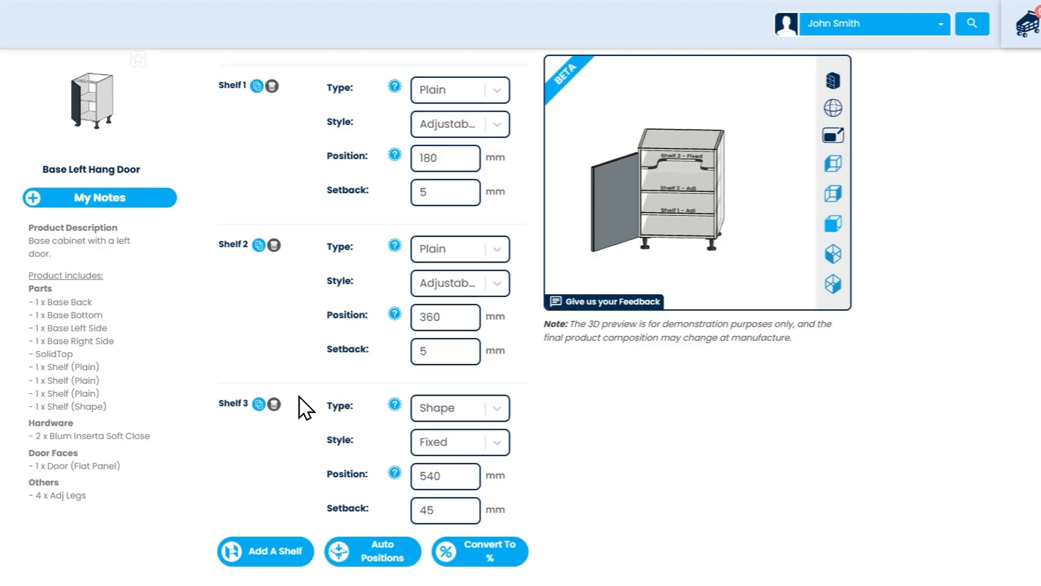
# - Delete Shelf 3 from the Base Left Hang Door cabinet
pyautogui.click(275, 404)
pyautogui.click(469, 408)
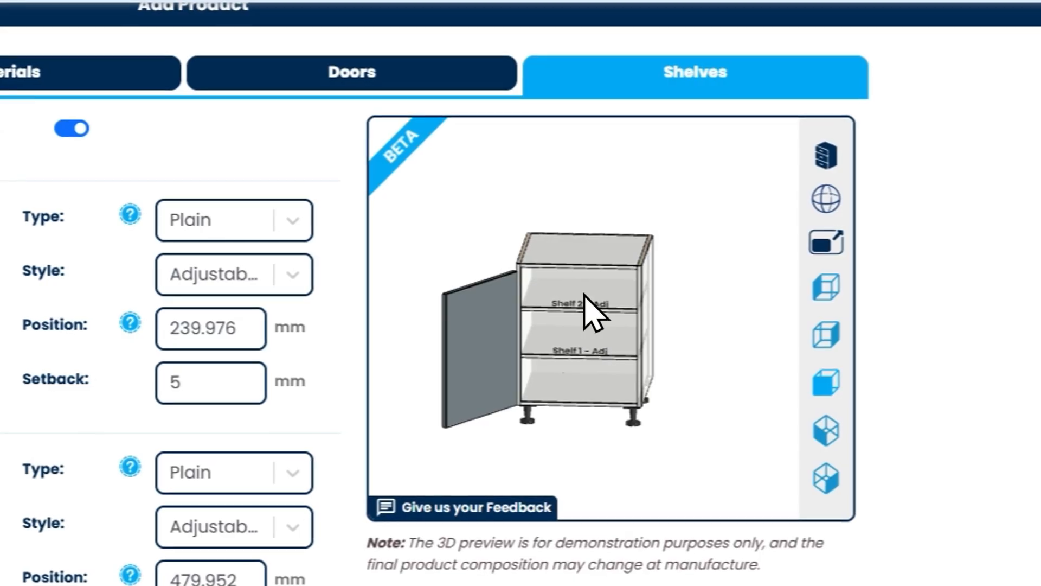
pyautogui.moveTo(481, 274)
pyautogui.mouseDown()
pyautogui.moveTo(520, 267)
pyautogui.moveTo(472, 281)
pyautogui.mouseUp()
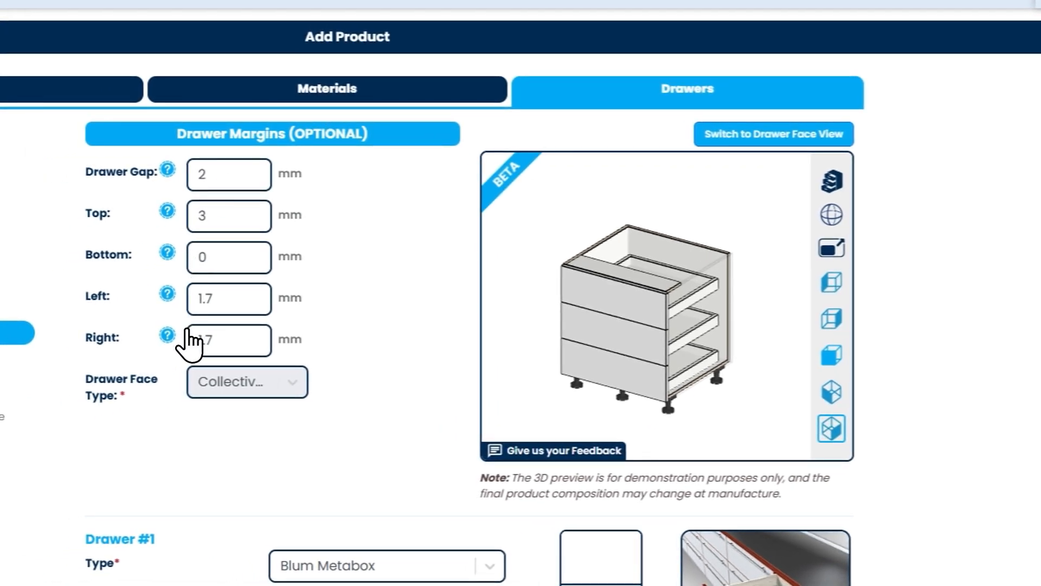
# - Examine the drawer margins and individual drawer settings of the Base Drawers 3 cabinet, including the type options for Drawer #3
pyautogui.scroll(-5, 304, 302)
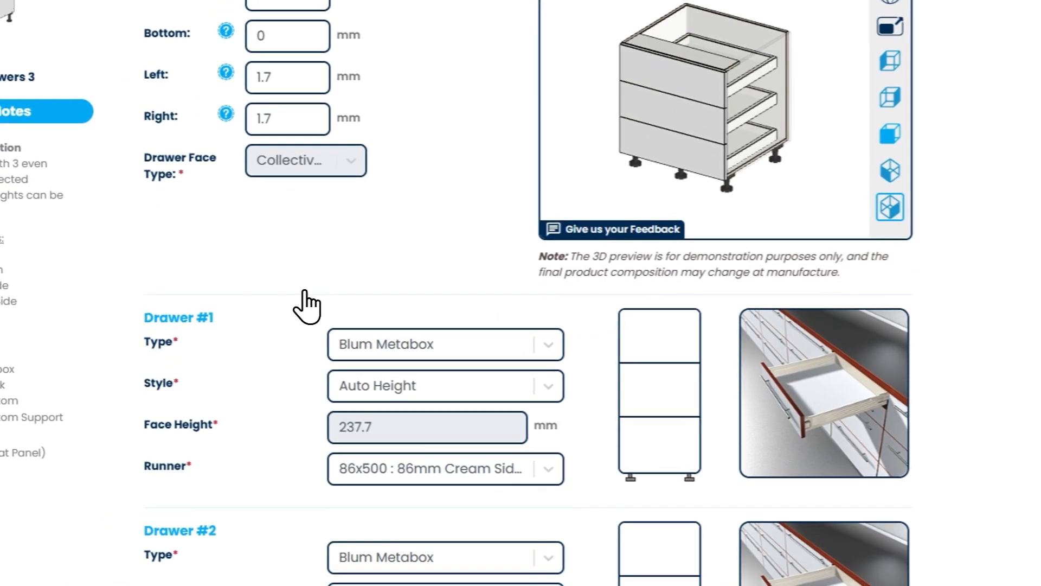
pyautogui.scroll(-4, 284, 303)
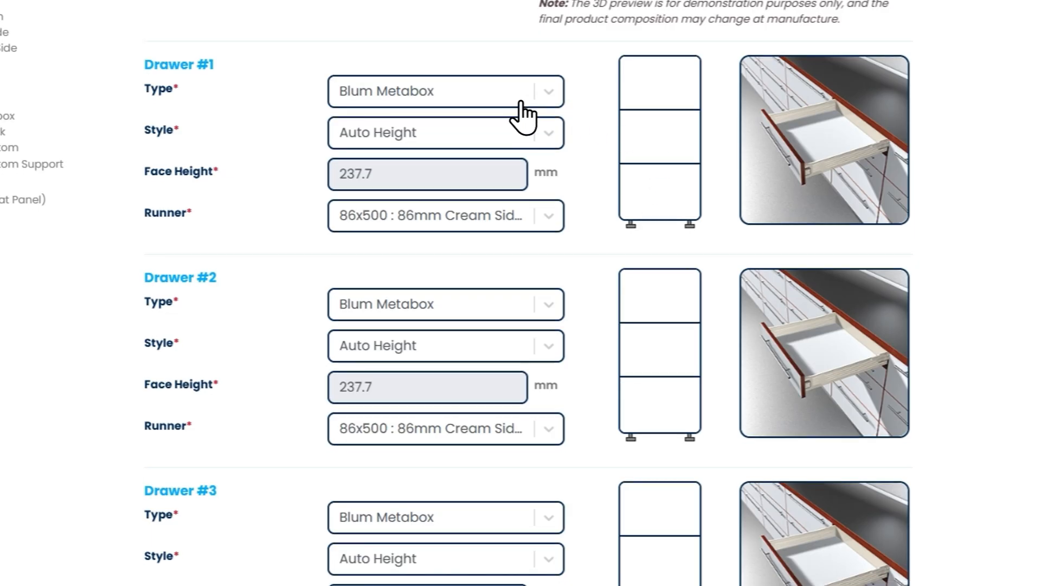
pyautogui.scroll(-2, 515, 114)
pyautogui.scroll(-2, 337, 318)
pyautogui.click(387, 358)
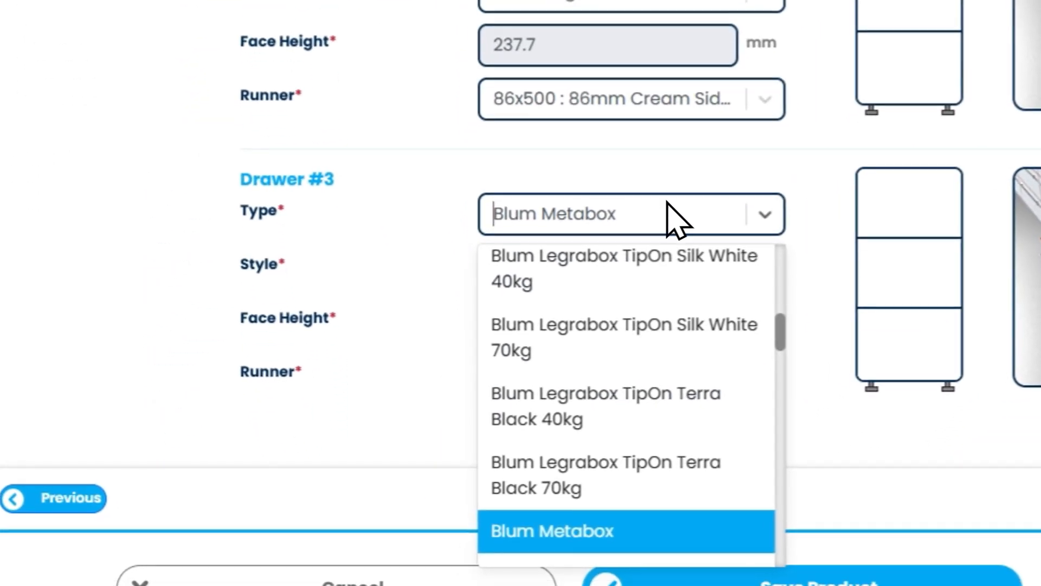
pyautogui.scroll(3, 658, 401)
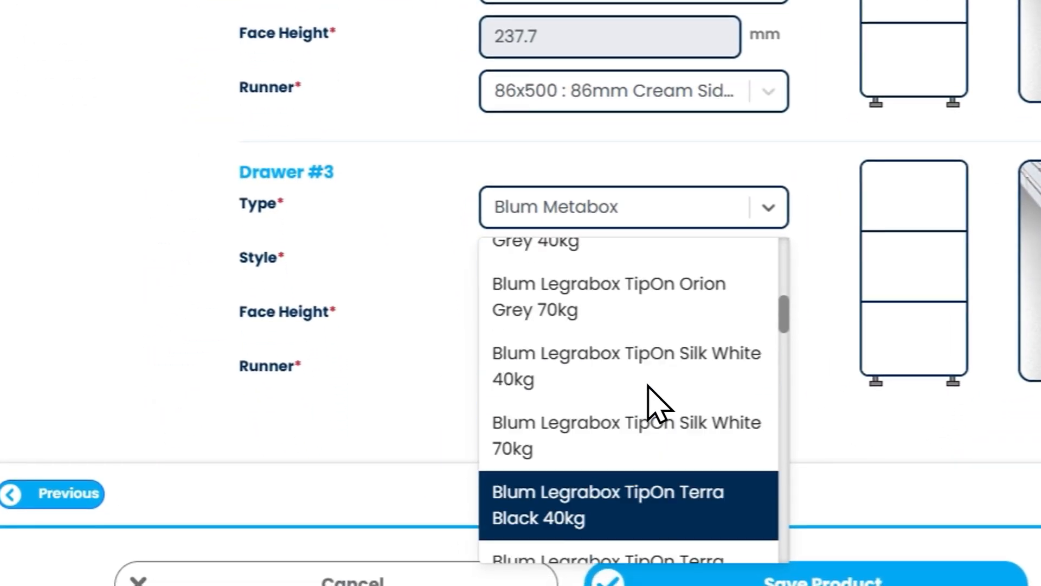
pyautogui.scroll(2, 658, 402)
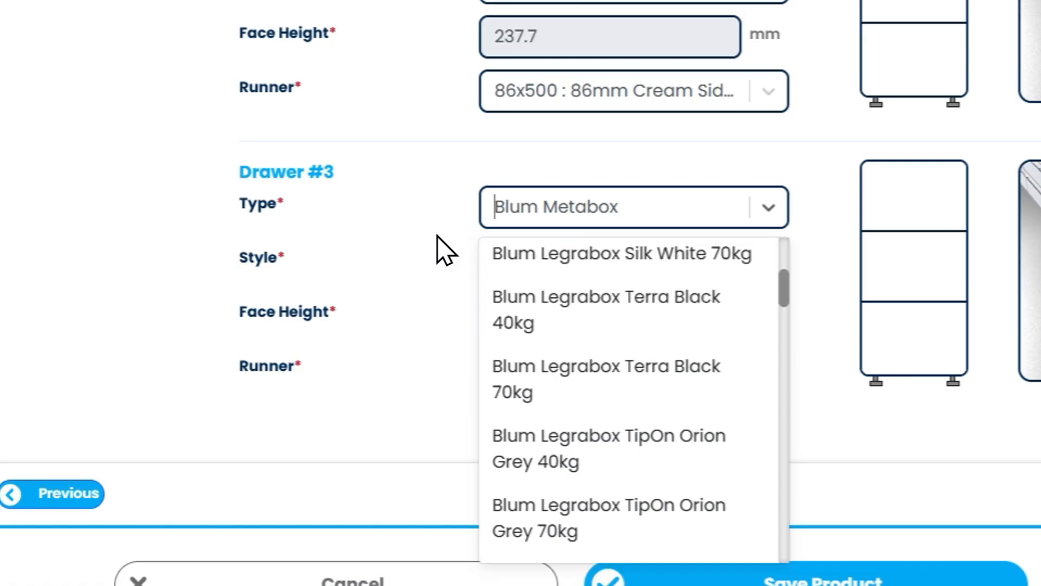
pyautogui.click(395, 251)
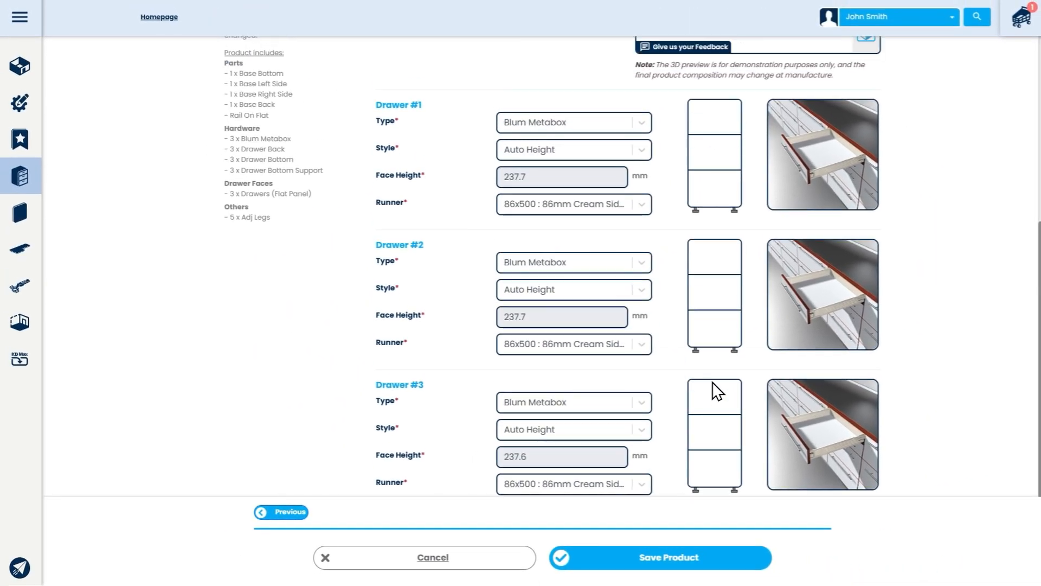
pyautogui.scroll(5, 711, 384)
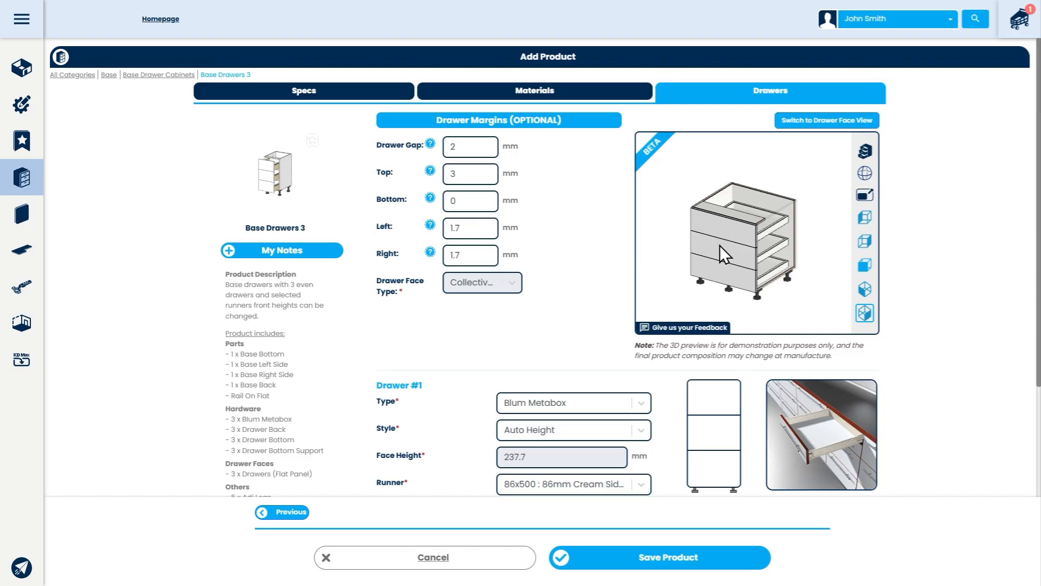
# - Change Drawer #3 to the Fixed Height style with a face height of 300 mm
pyautogui.scroll(-2, 615, 282)
pyautogui.scroll(-4, 615, 291)
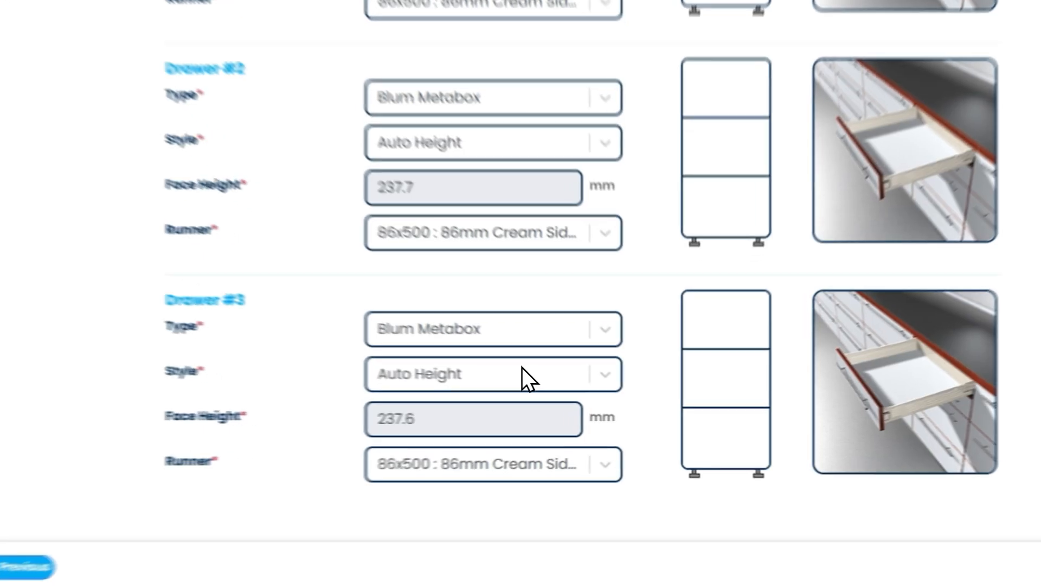
pyautogui.click(593, 399)
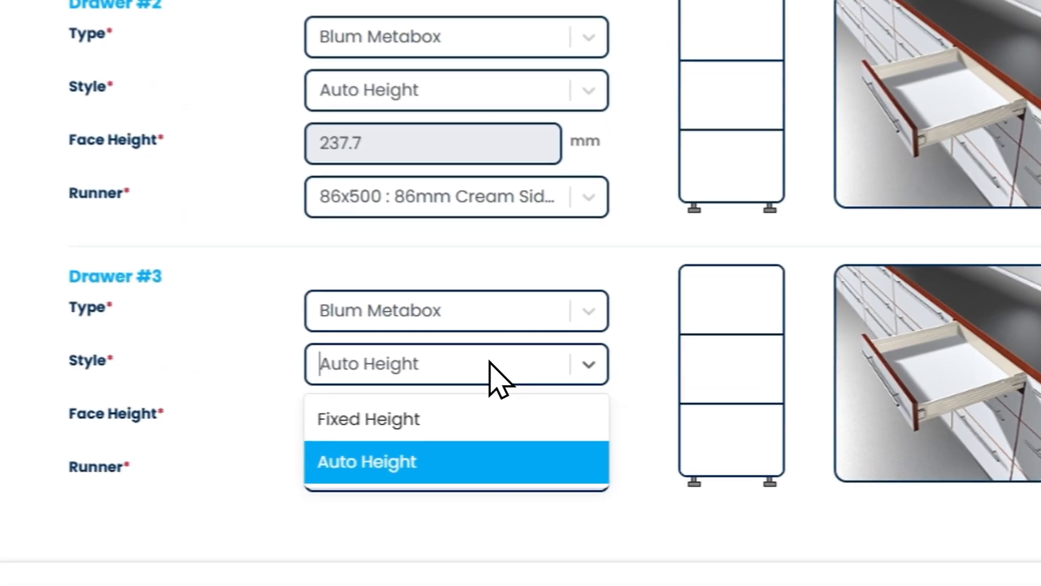
pyautogui.click(410, 429)
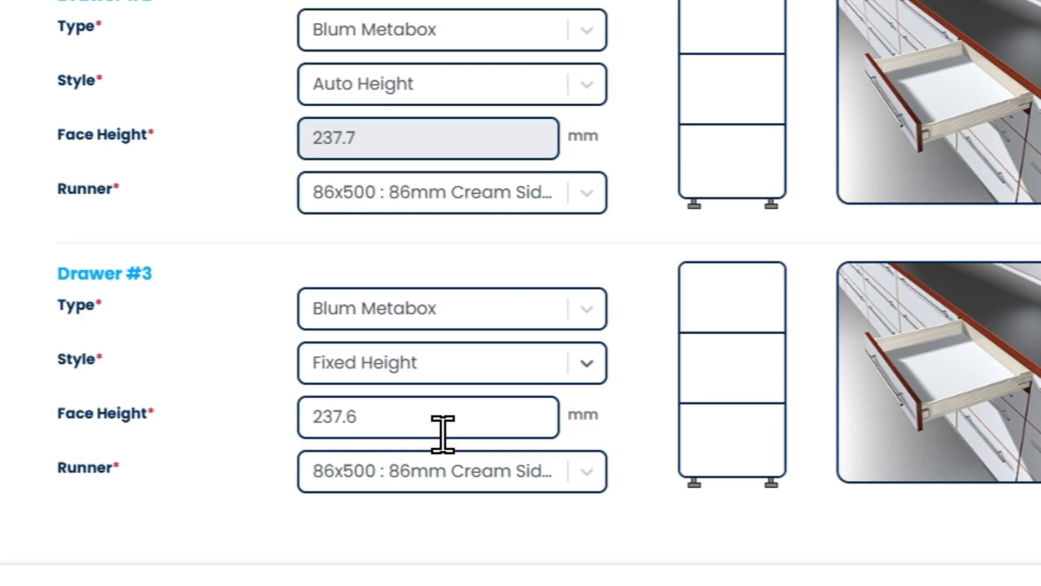
pyautogui.doubleClick(425, 431)
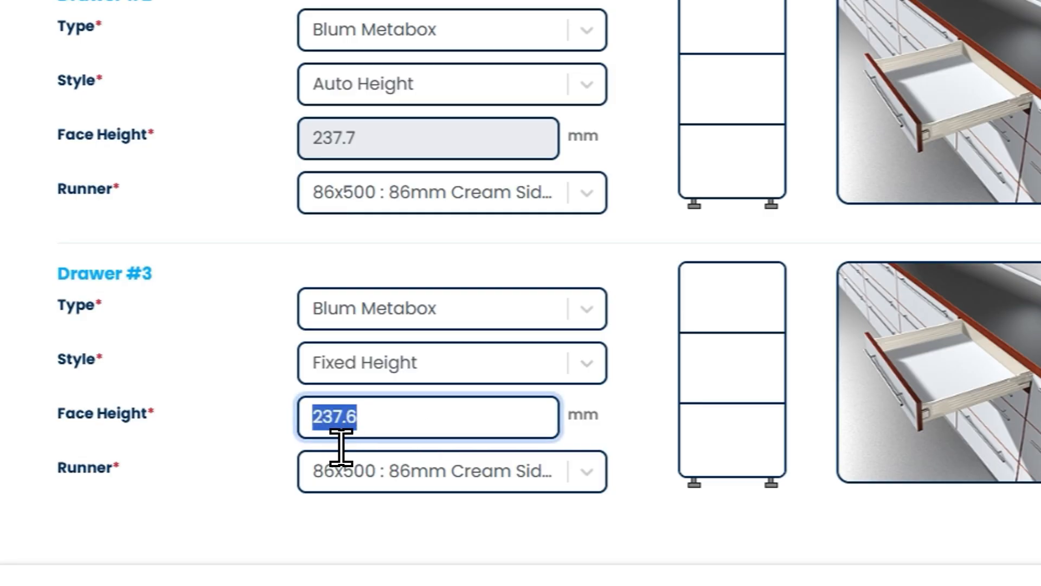
pyautogui.write('300')
pyautogui.click(220, 389)
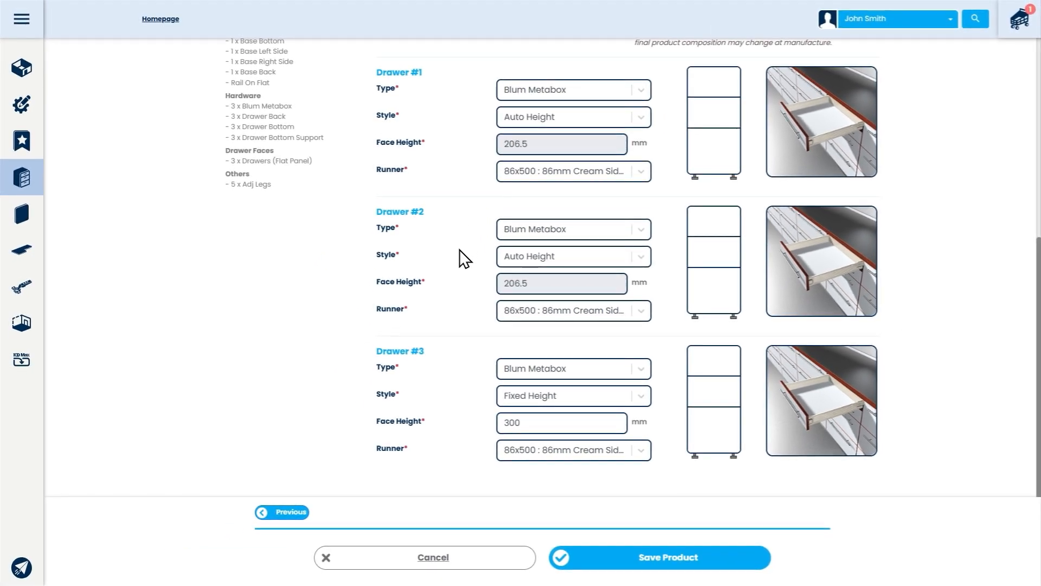
# - Change Drawer #1 to Fixed Height with a 120 mm face height and check its available runner options
pyautogui.scroll(3, 459, 255)
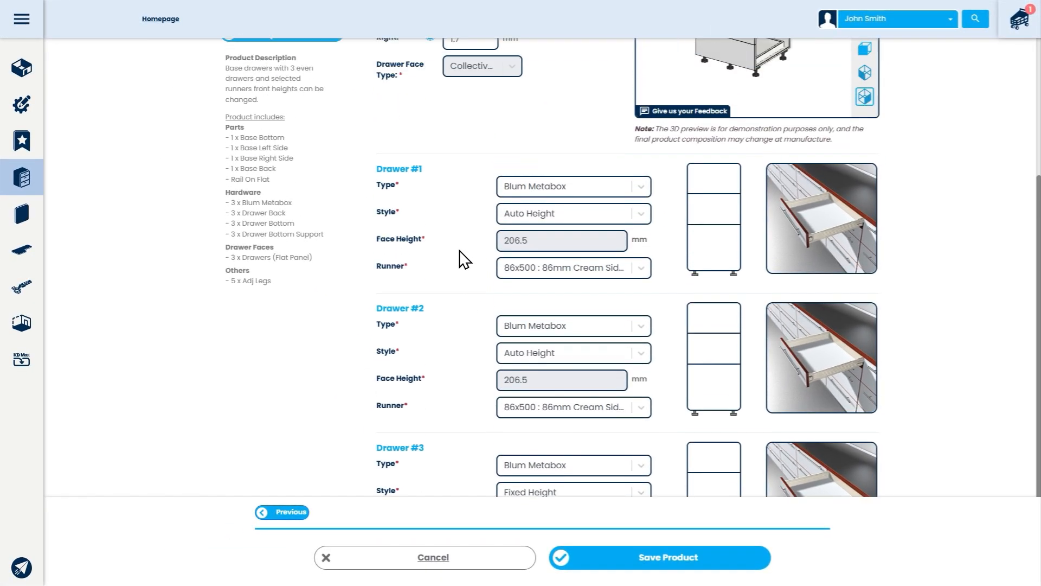
pyautogui.click(559, 281)
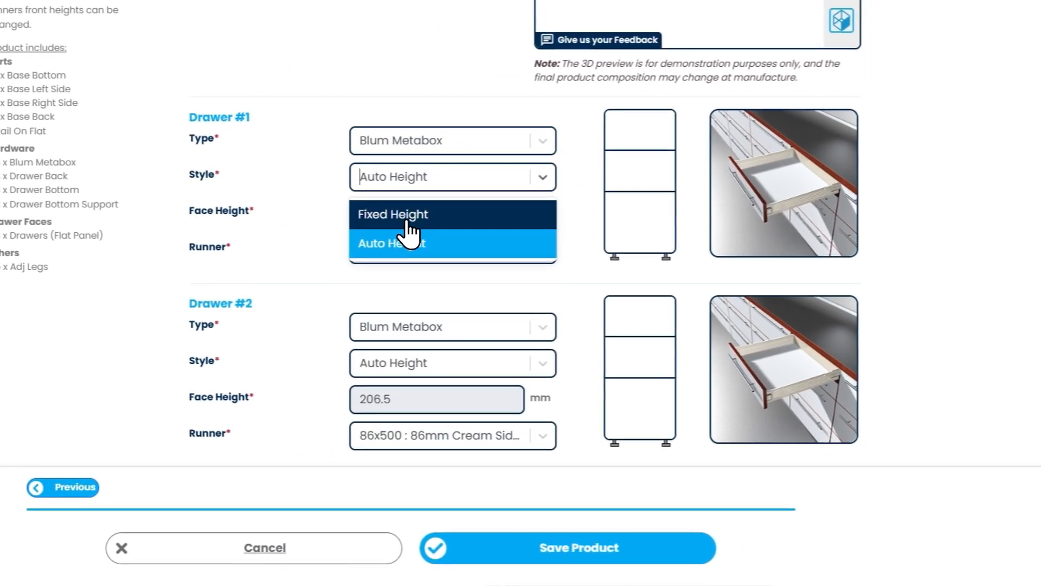
pyautogui.click(414, 216)
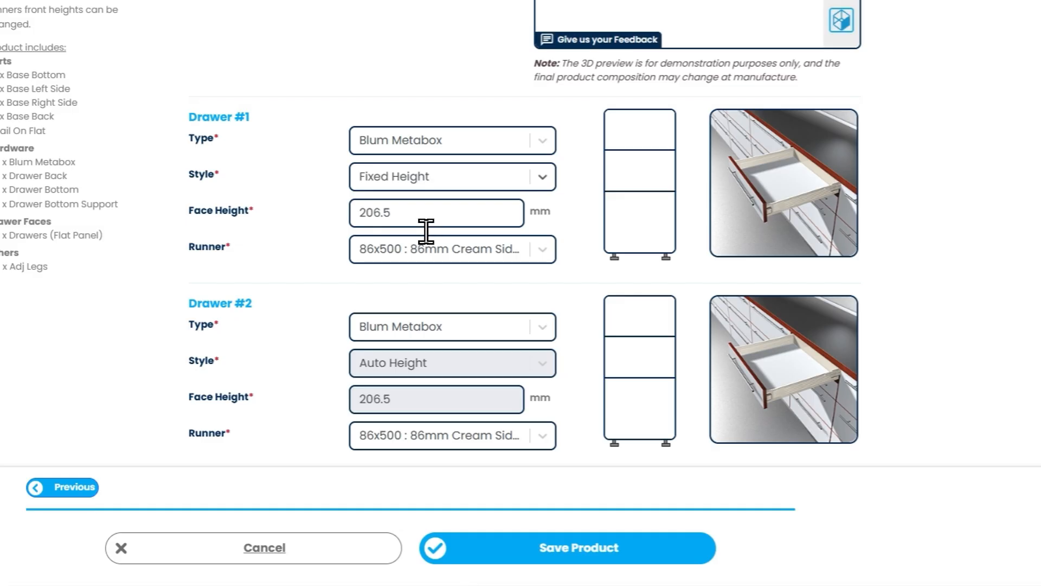
pyautogui.write('120')
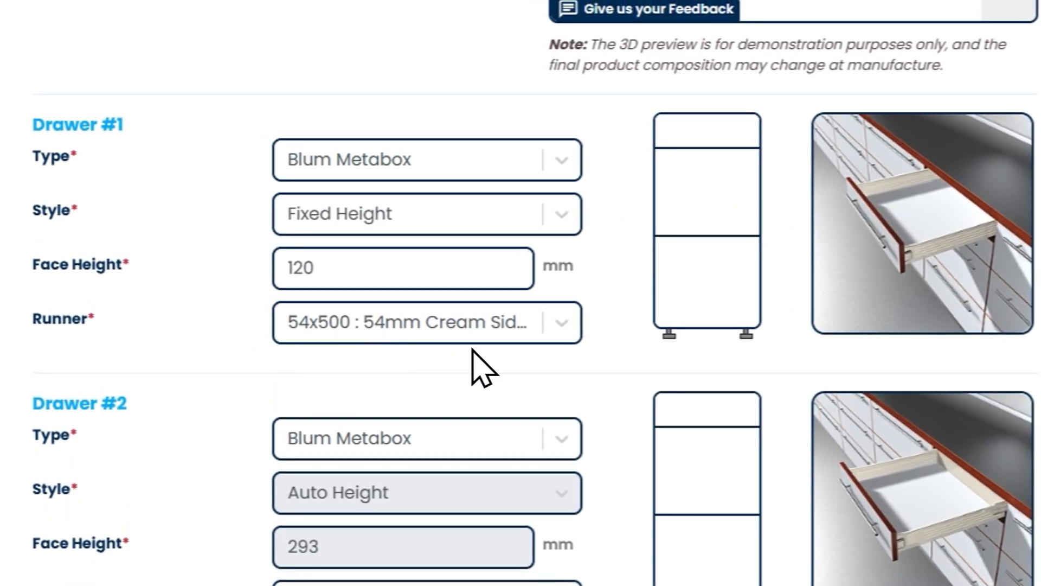
pyautogui.click(563, 325)
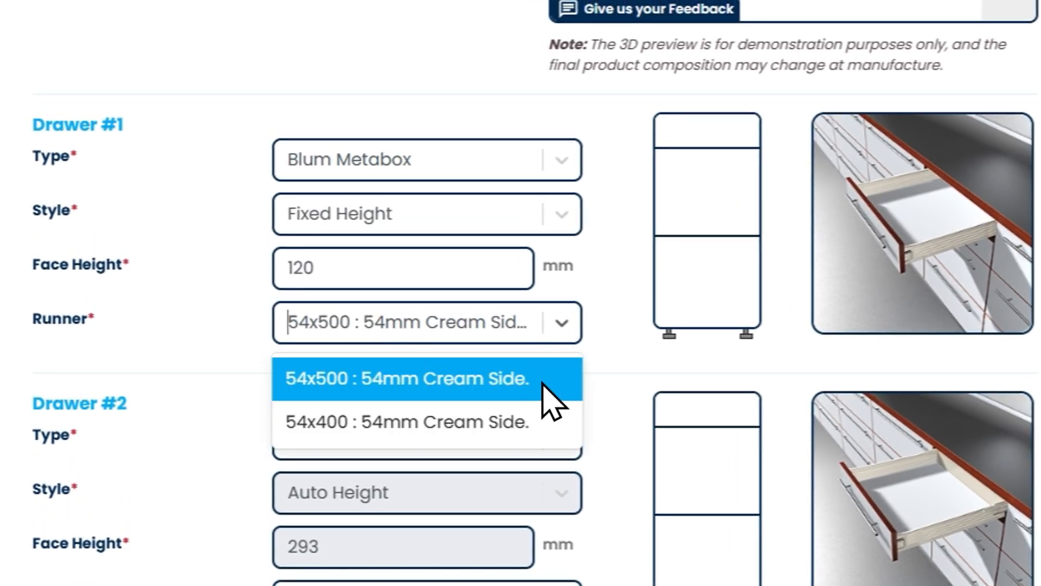
pyautogui.click(612, 342)
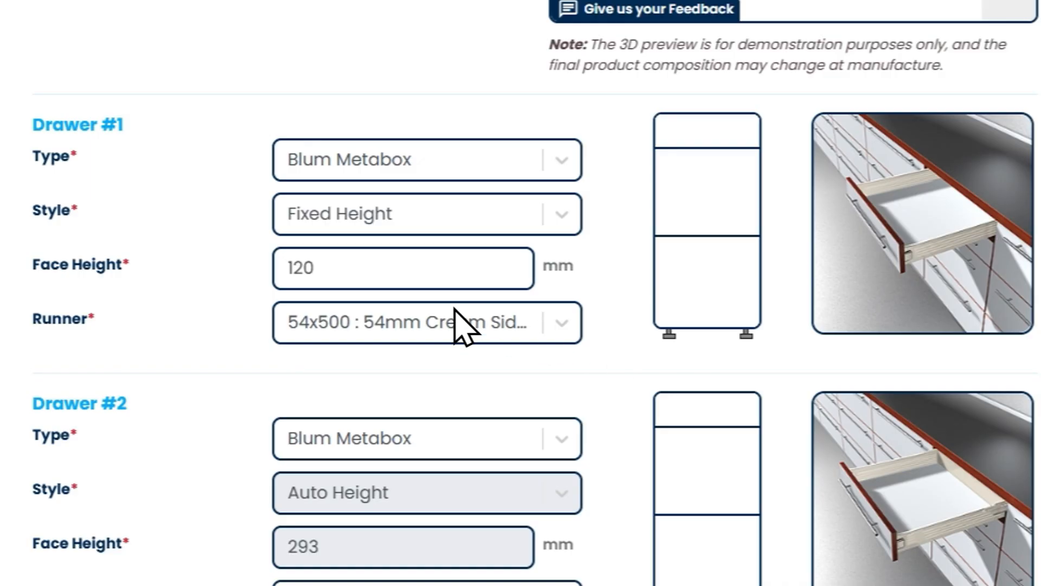
# - Try a face height of 12 mm for Drawer #1 and set it back to 120 mm
pyautogui.click(220, 296)
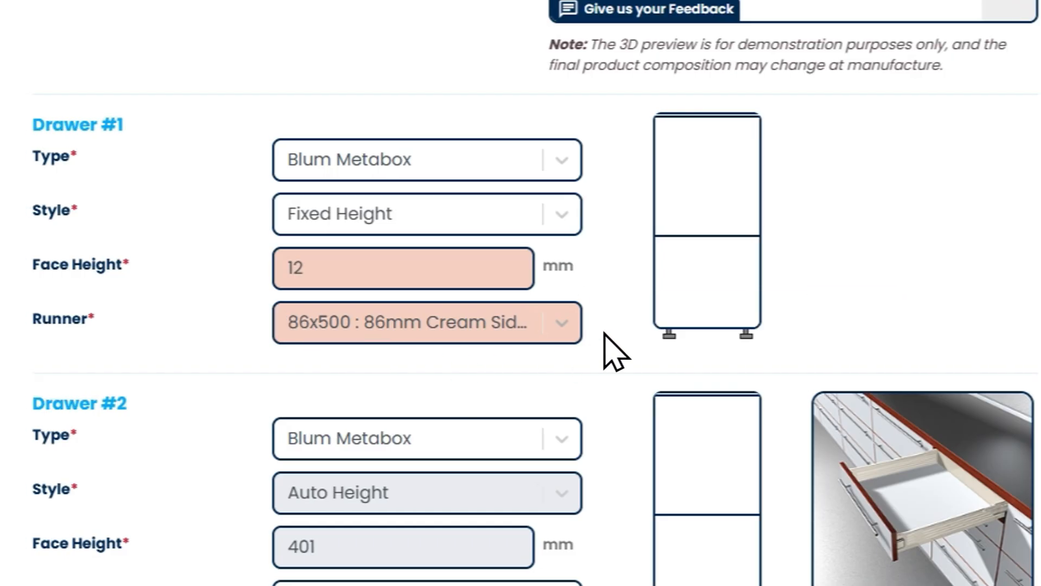
pyautogui.moveTo(437, 333)
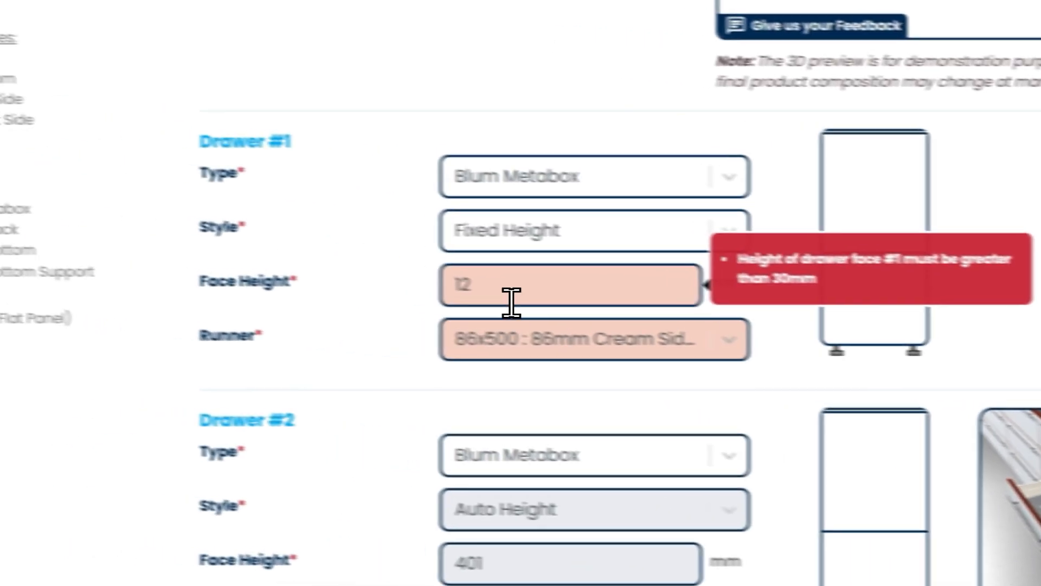
pyautogui.click(347, 283)
pyautogui.write('0')
pyautogui.click(467, 296)
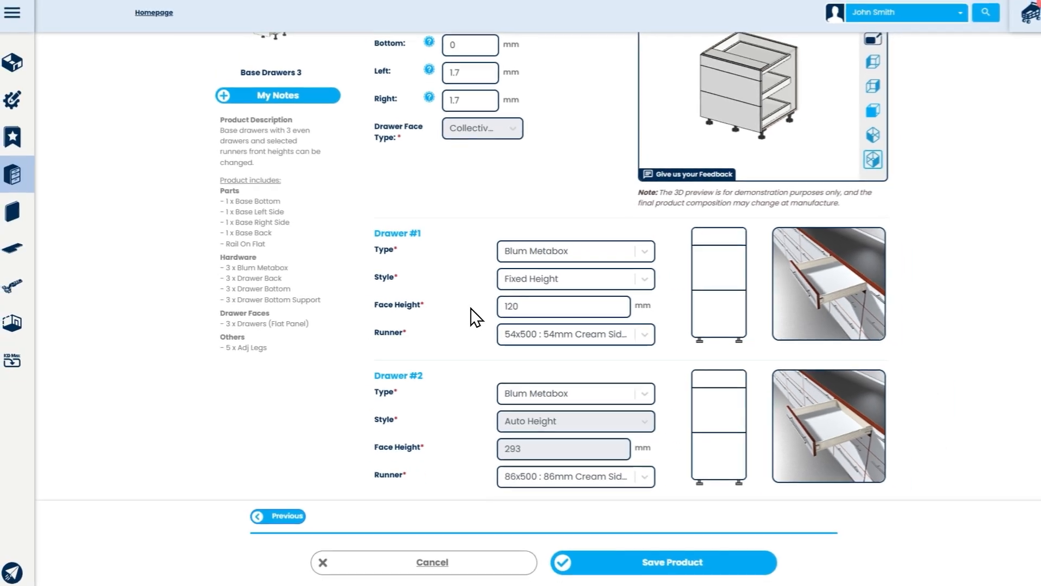
# - Review the variation request field and its help information in the Base Drawers 3 specifications, and save the product
pyautogui.scroll(3, 477, 314)
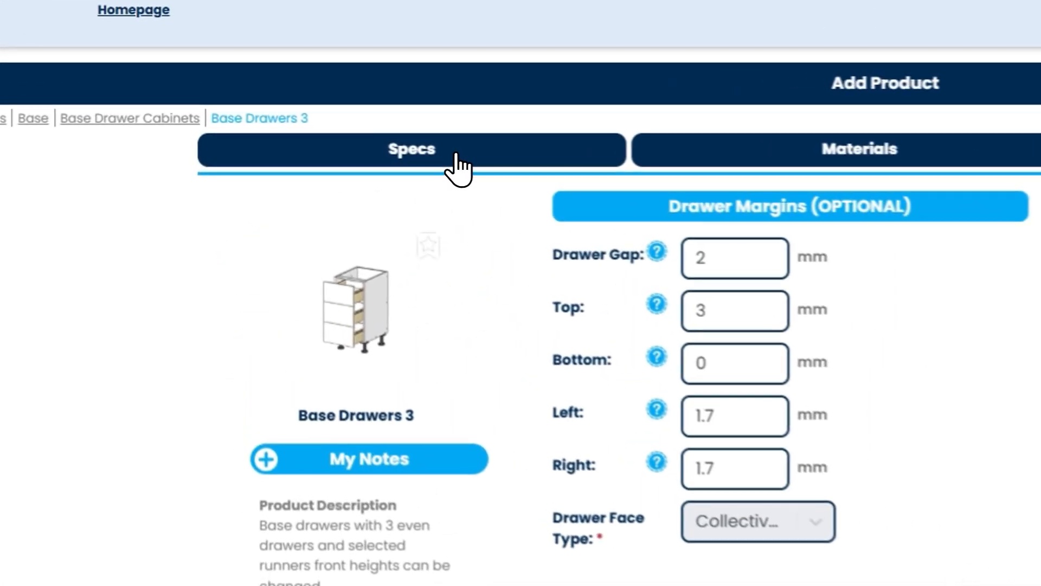
pyautogui.click(324, 92)
pyautogui.scroll(-5, 573, 430)
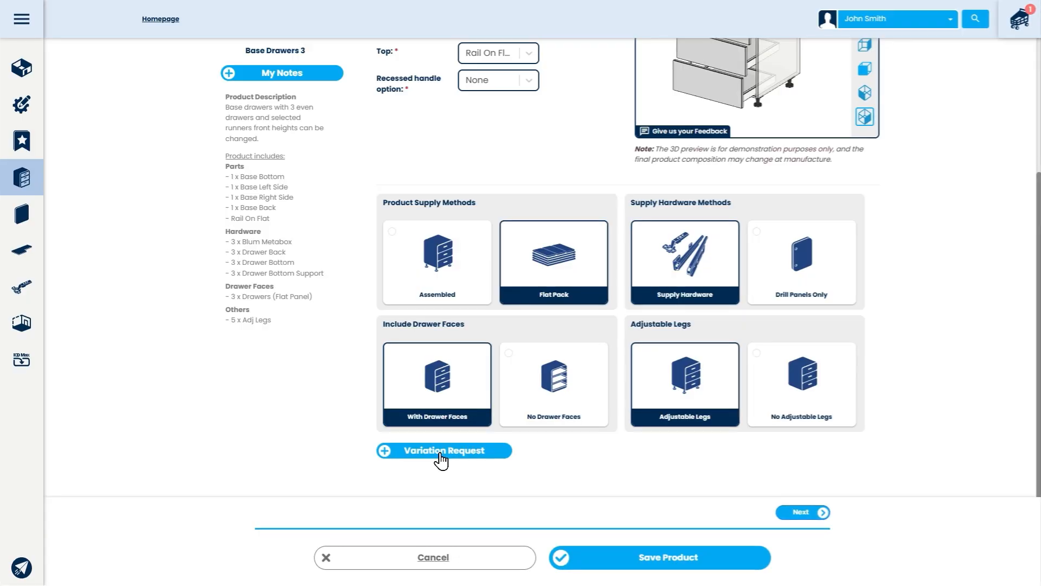
pyautogui.scroll(-2, 444, 460)
pyautogui.click(496, 392)
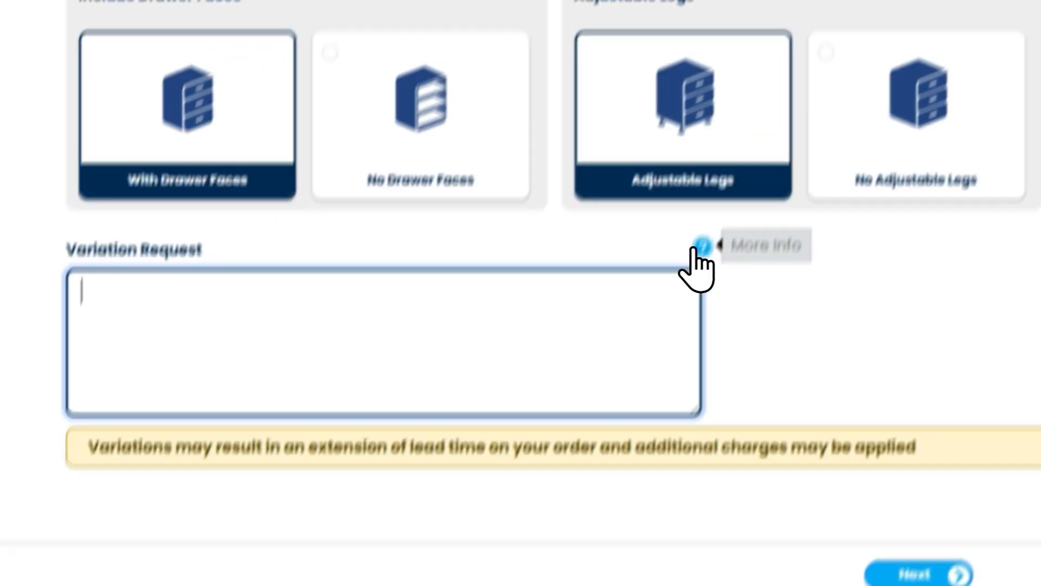
pyautogui.click(799, 205)
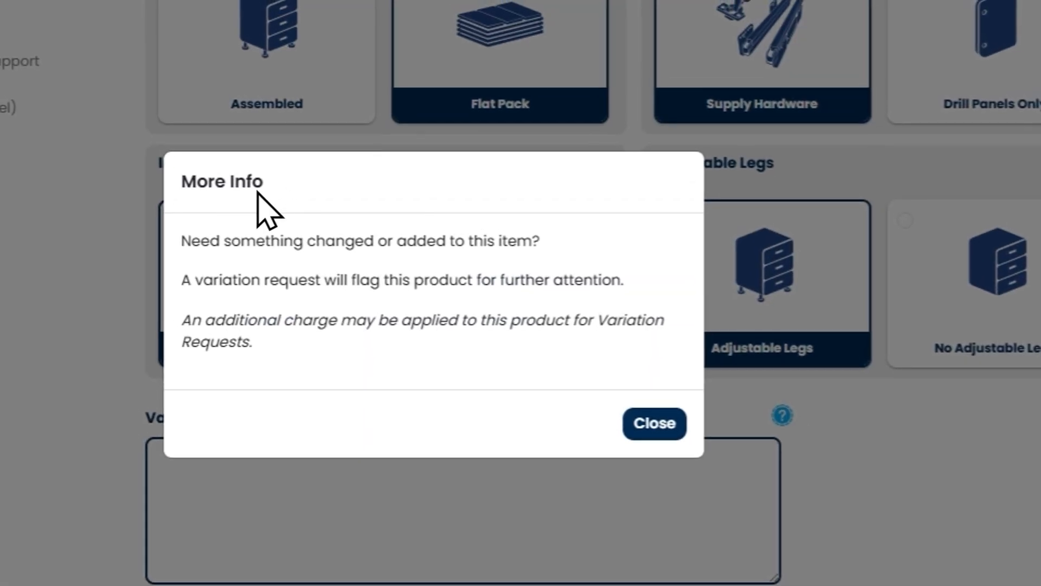
pyautogui.click(635, 429)
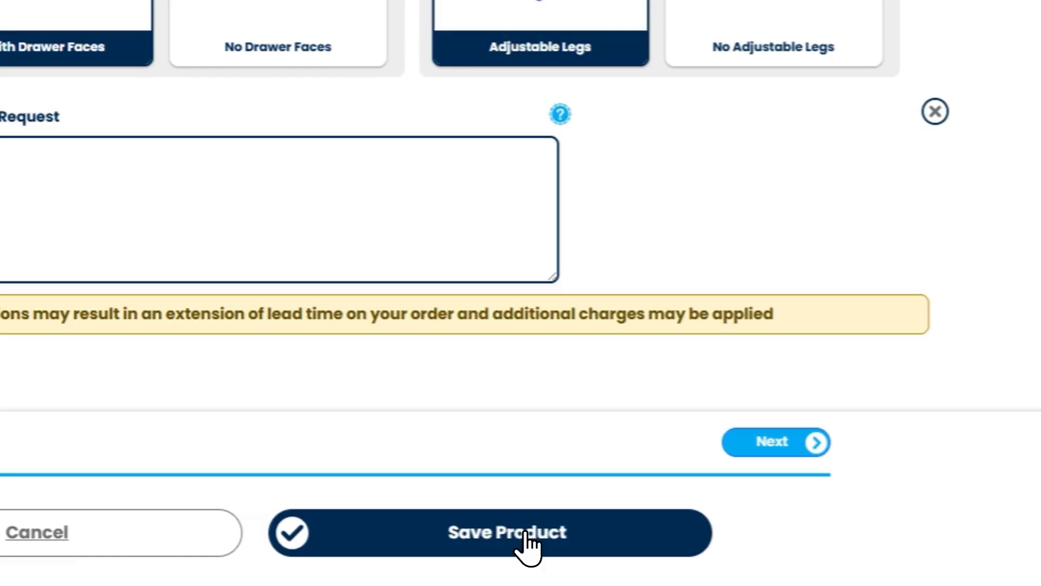
pyautogui.click(523, 529)
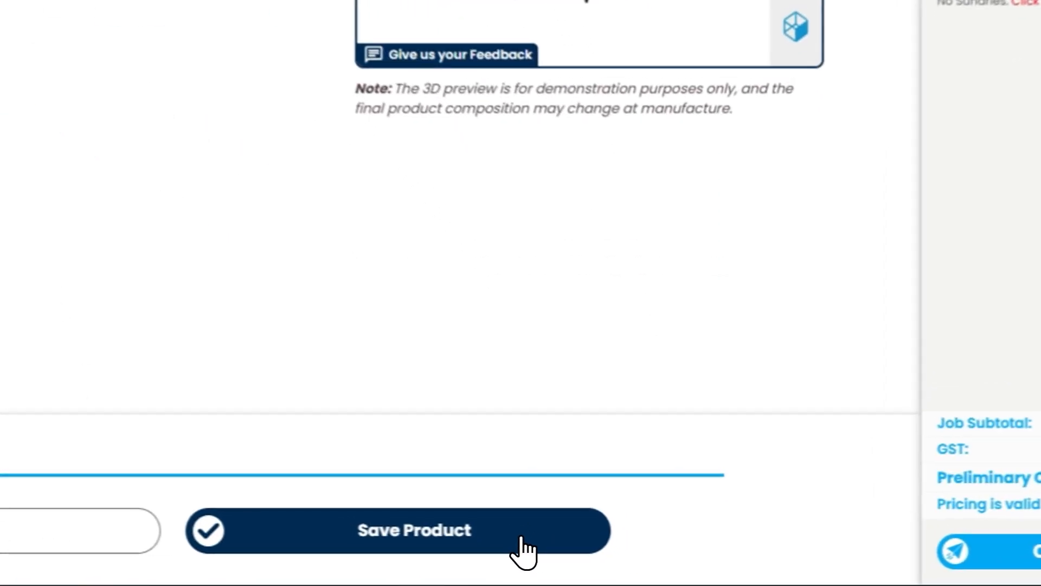
# - Save the Tall Pair cabinet, updating the job defaults only with the 2300 mm tall height and 610 mm tall depth
pyautogui.click(523, 551)
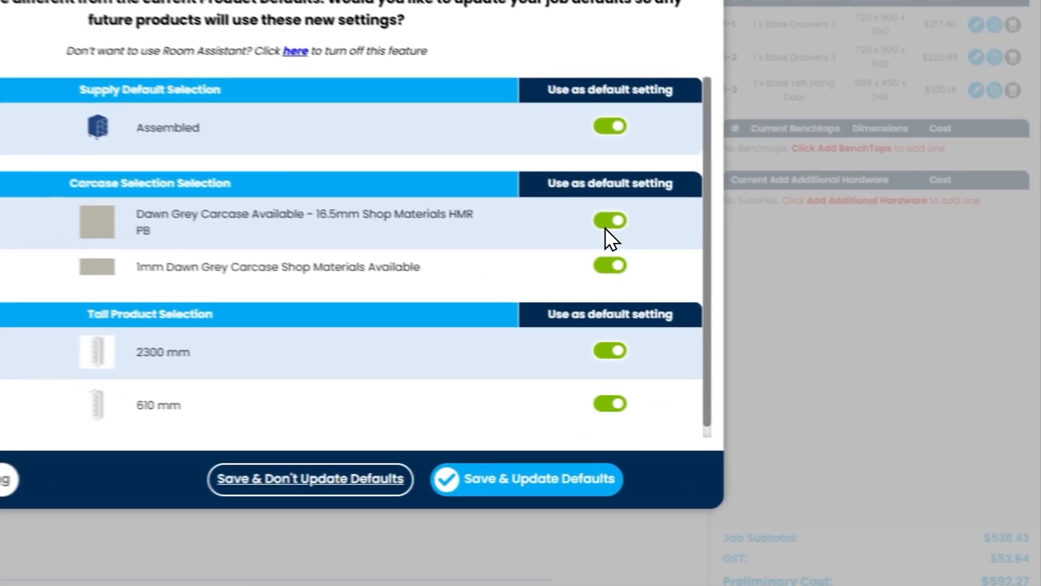
pyautogui.click(759, 293)
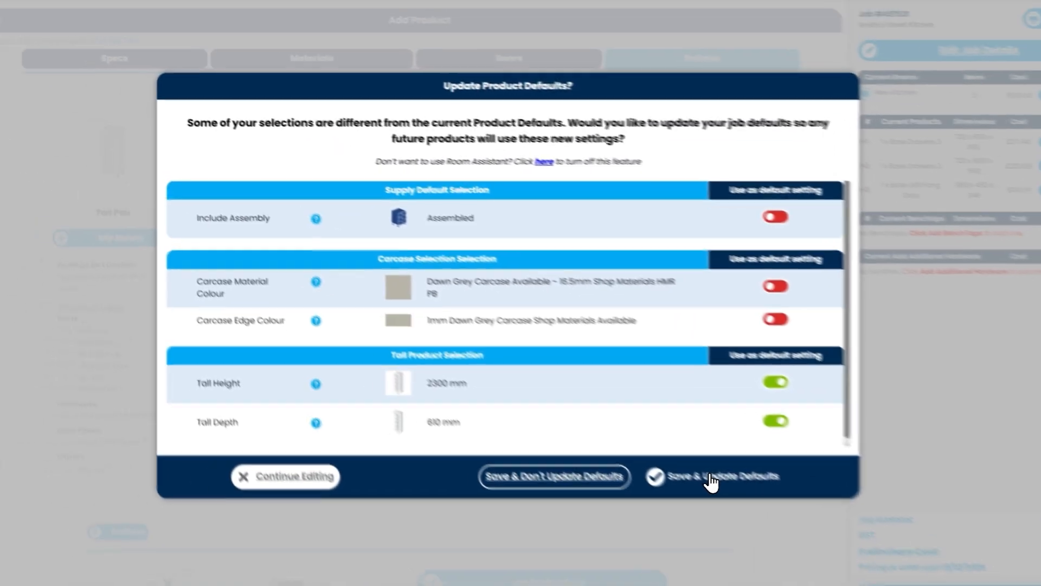
pyautogui.click(488, 482)
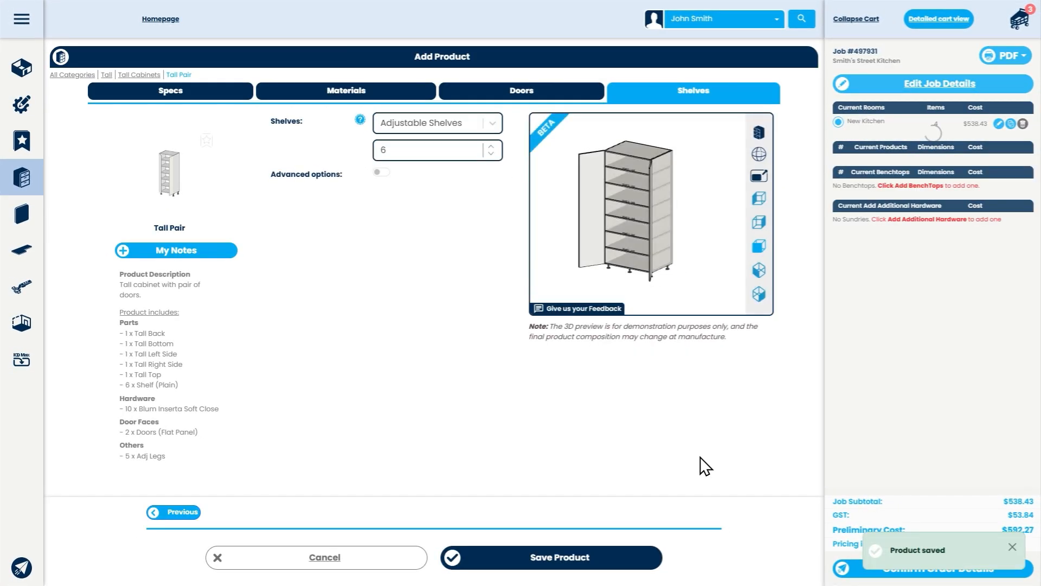